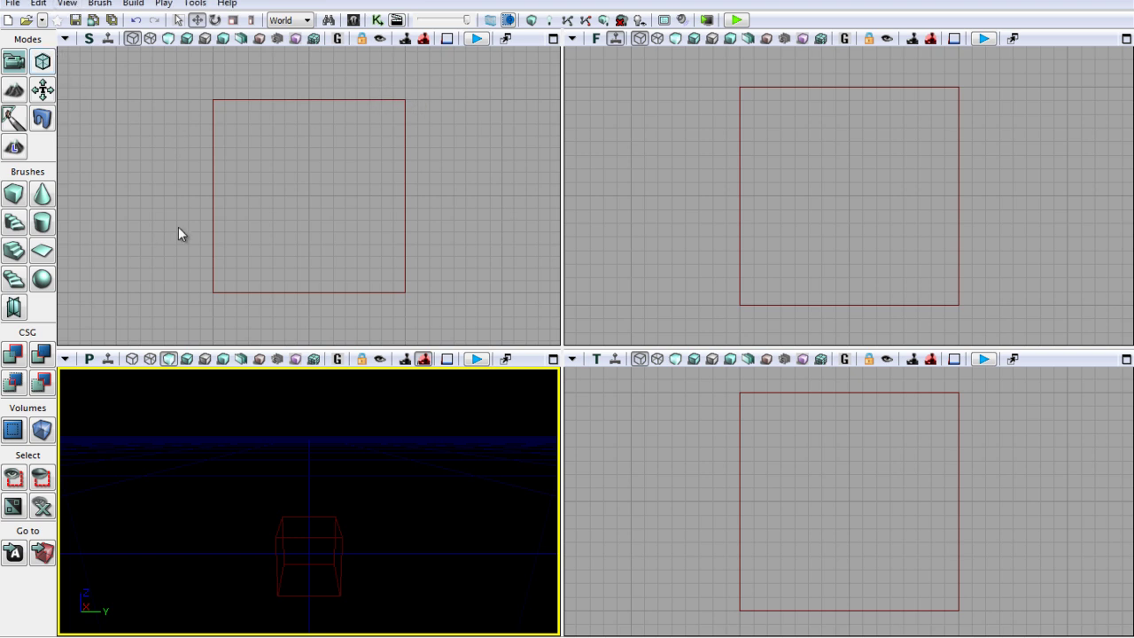
Open Material_01 from the JoesMaterials package in the Material Editor via the Content Browser.
left_click(355, 21)
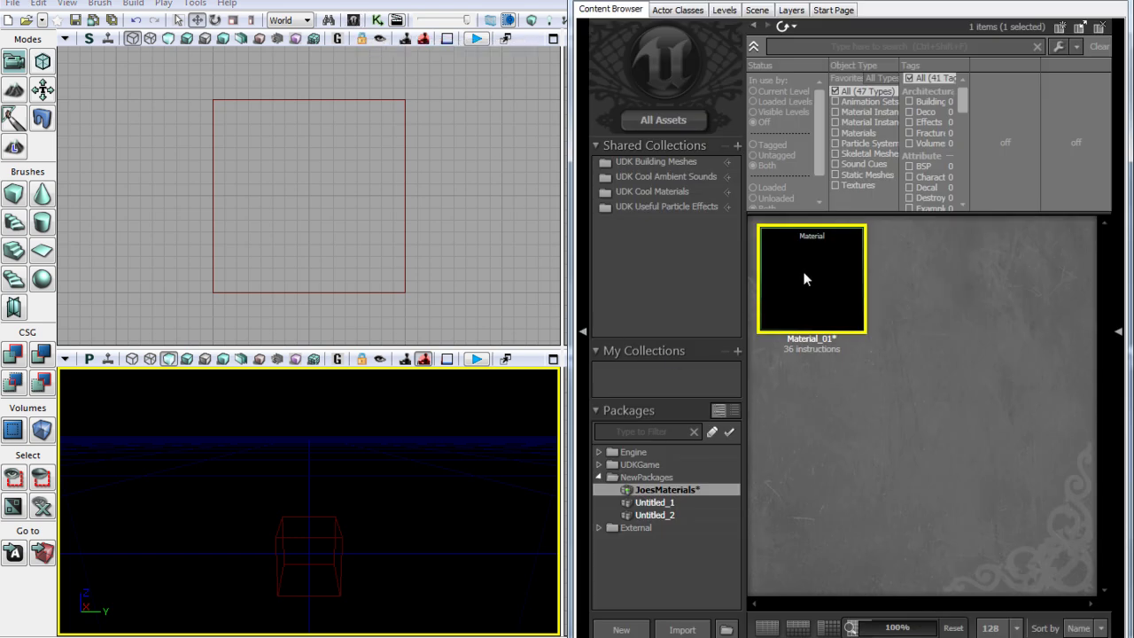
mouse_move(809, 282)
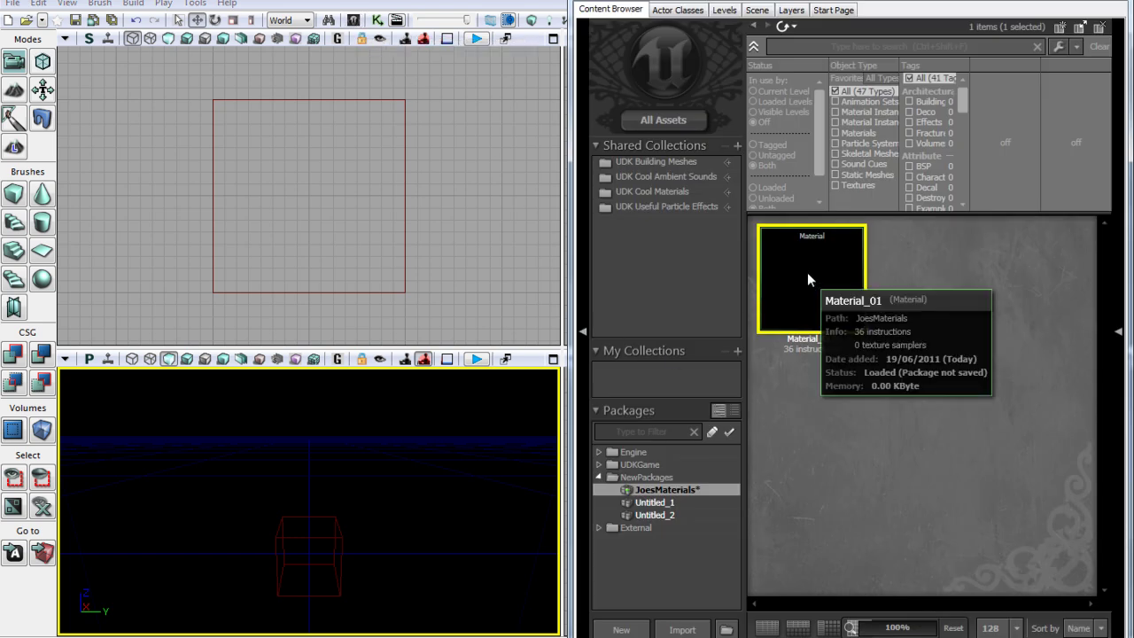
double_click(808, 281)
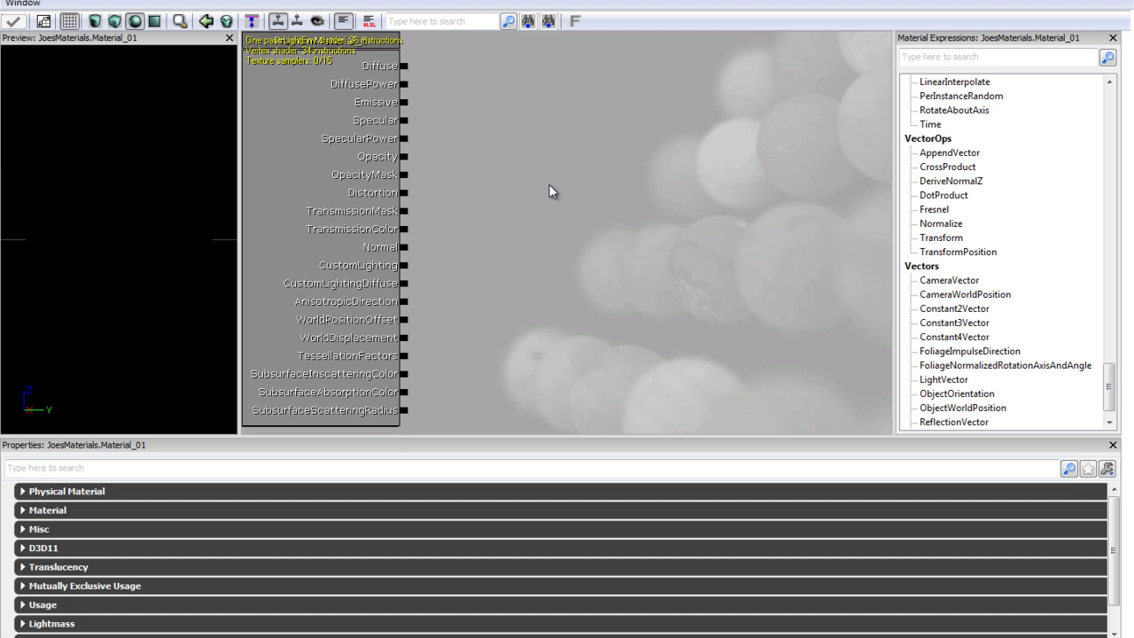
scroll(558, 192, "down", 2)
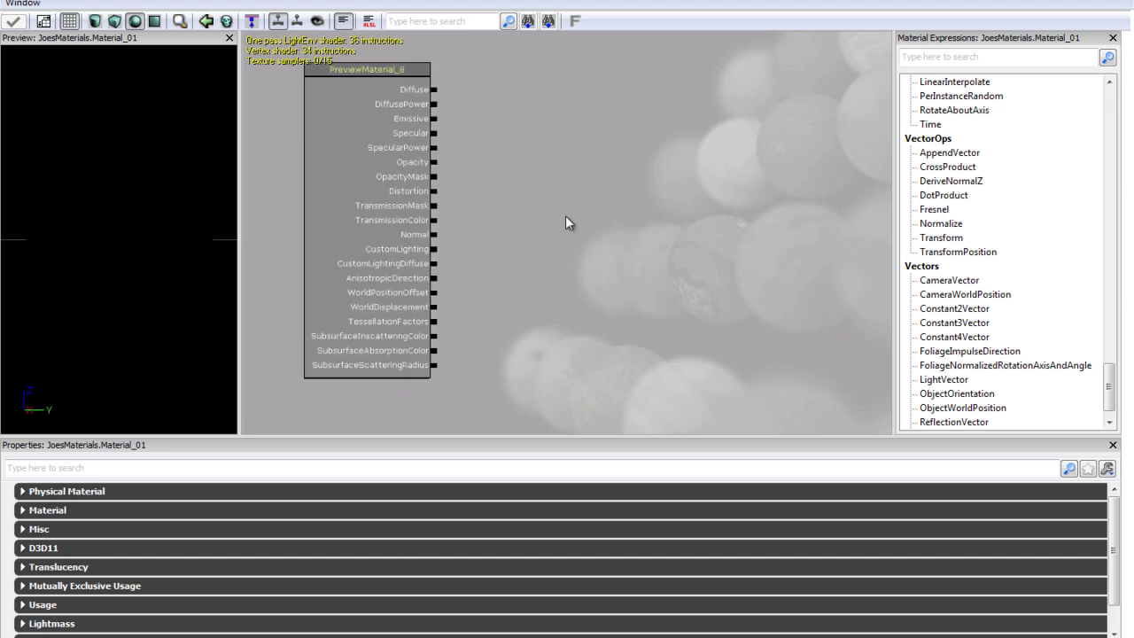
left_click_drag(570, 222, 659, 246)
scroll(668, 226, "up", 2)
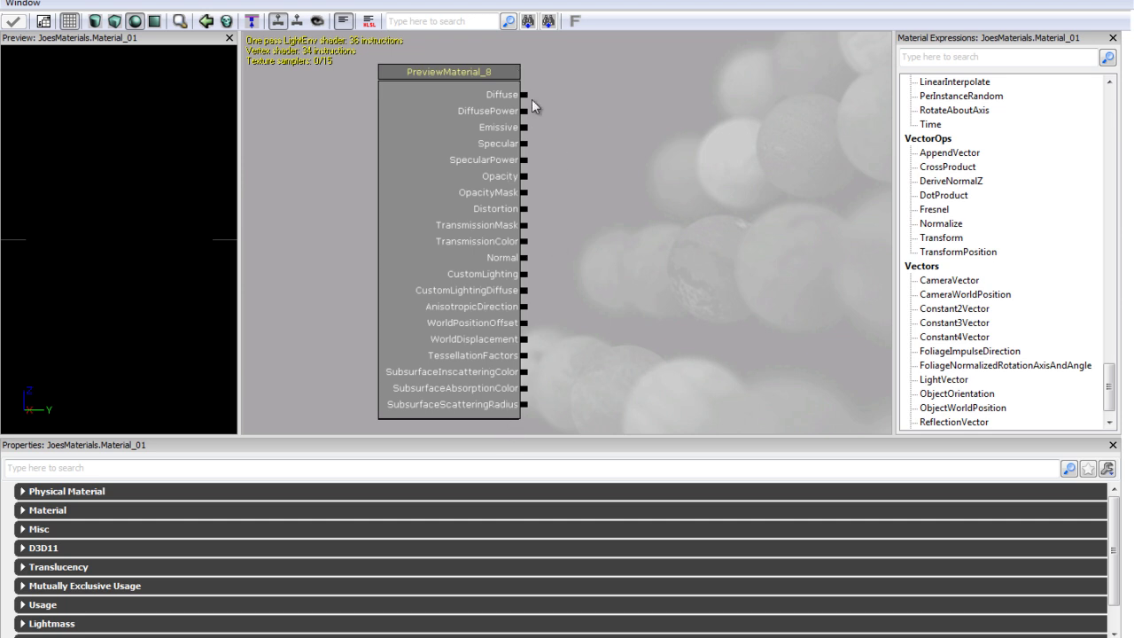
Place a Constant3Vector expression on the graph to the right of the material node.
left_click_drag(1108, 395, 1116, 122)
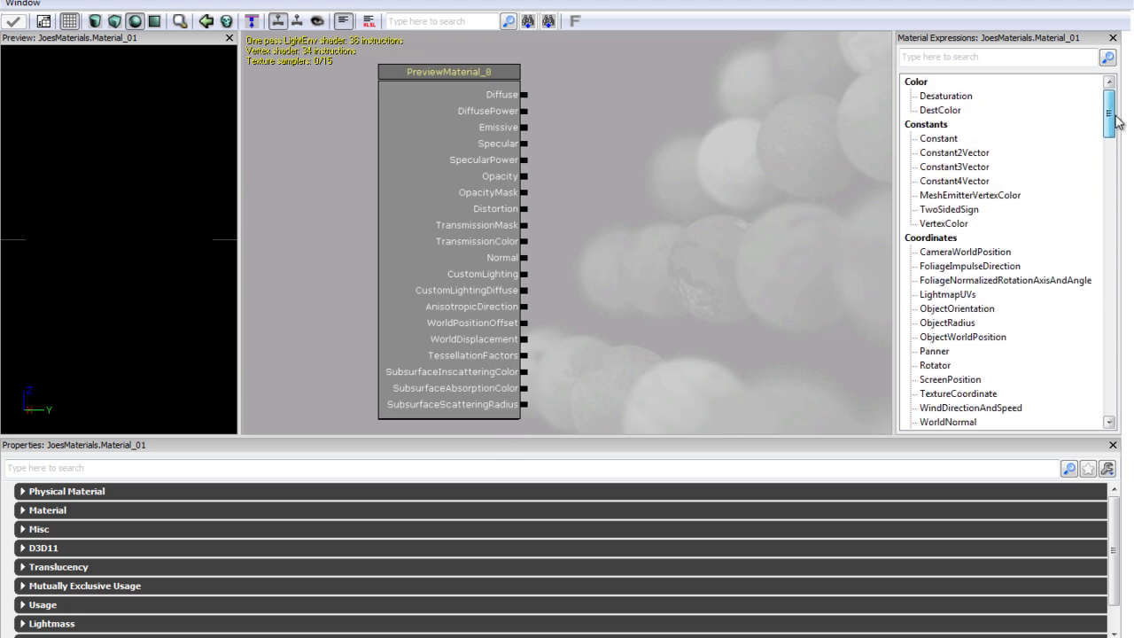
left_click_drag(956, 167, 691, 110)
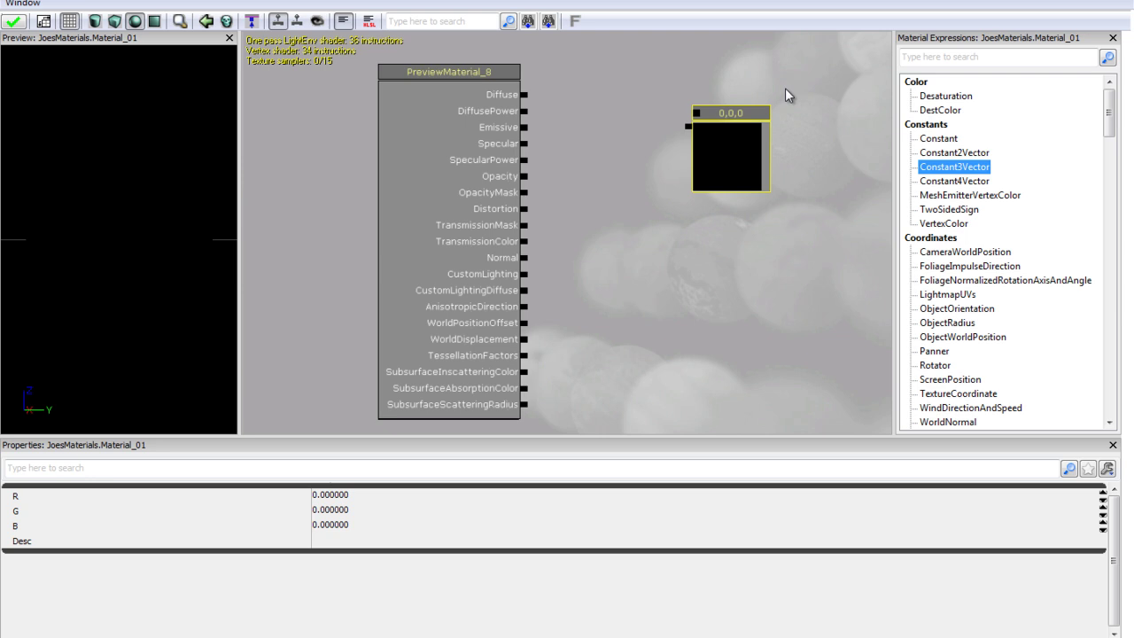
Select the Constant3Vector node and set its red to 0.5 and green to 0.2.
left_click(743, 142)
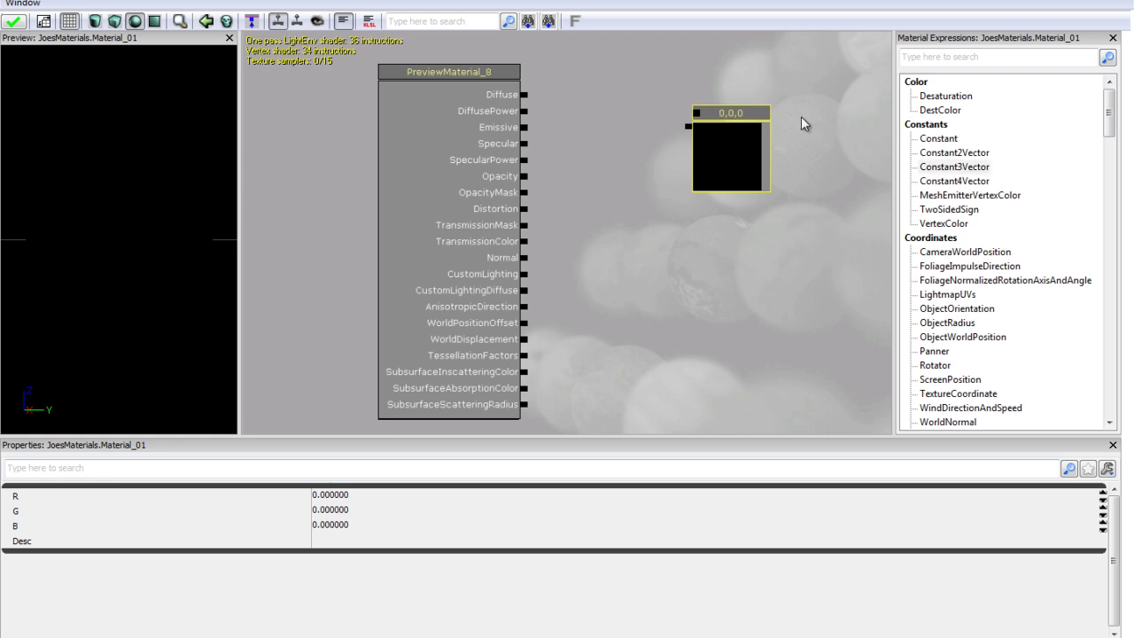
left_click(801, 116)
left_click(743, 123)
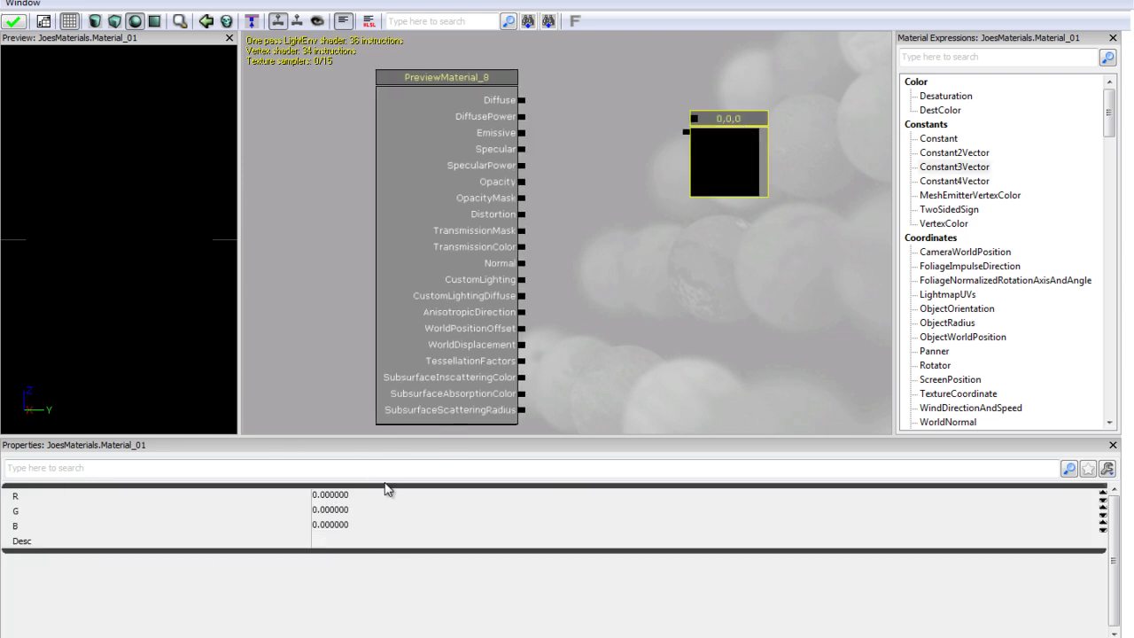
left_click(355, 494)
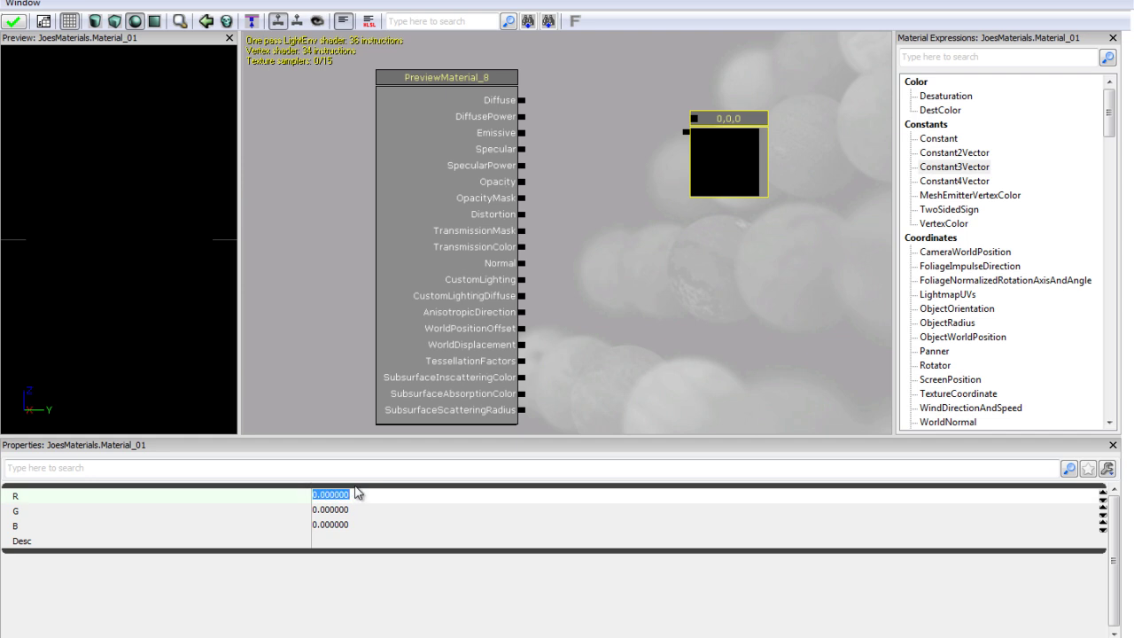
type("0.5")
key("Return")
key("Tab")
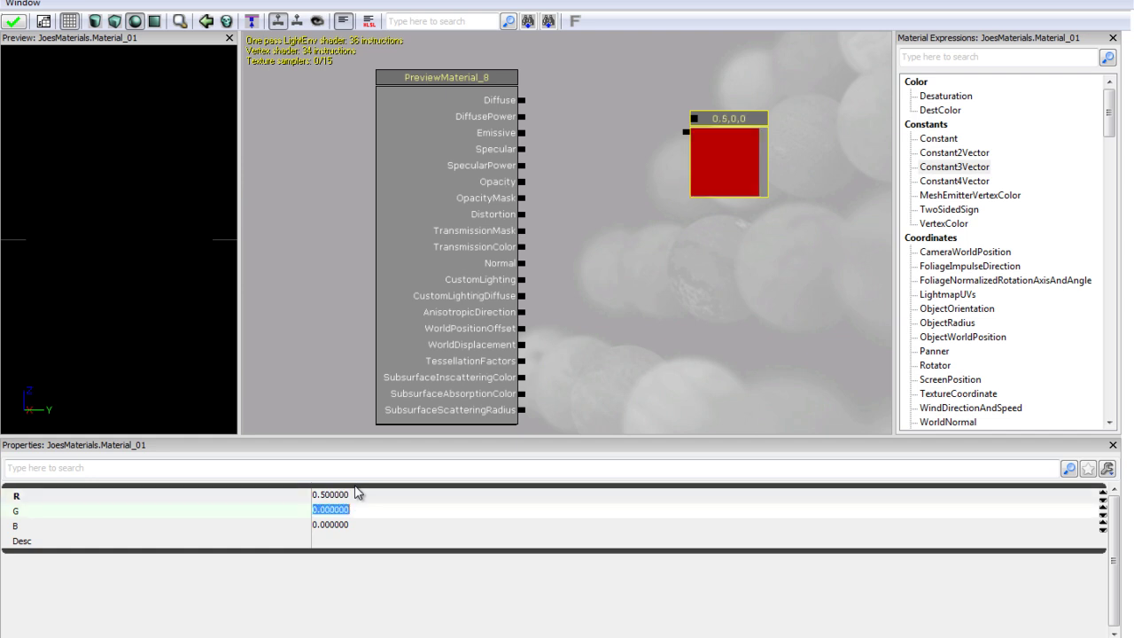
type("0.2")
key("Return")
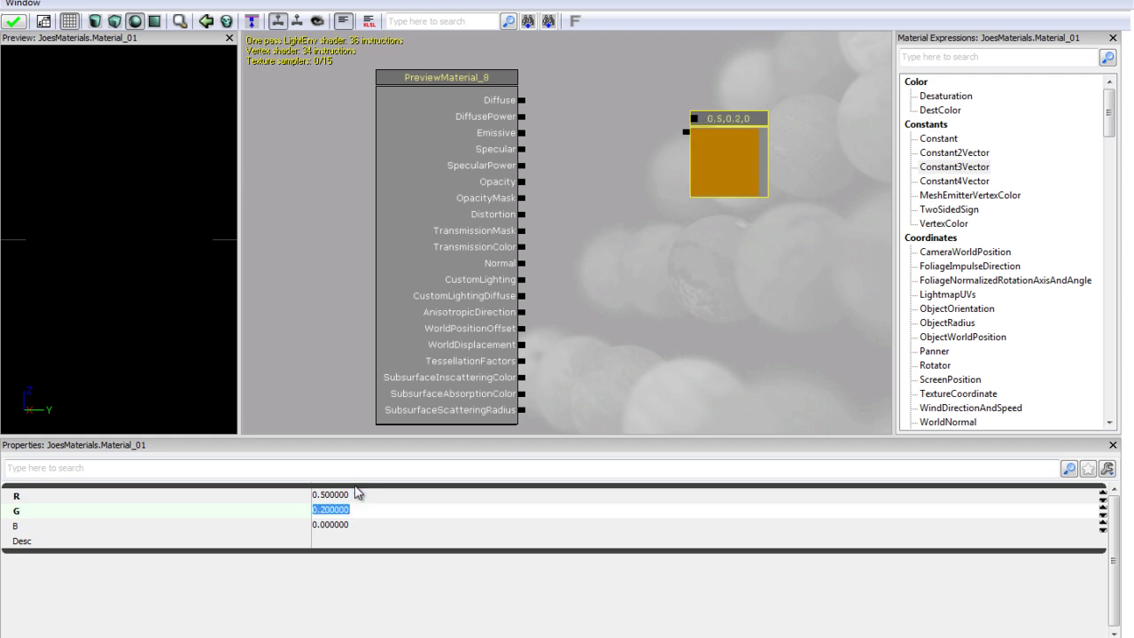
Set the node's blue to 0.8 and change red to 0.4, making it purple.
left_click(335, 524)
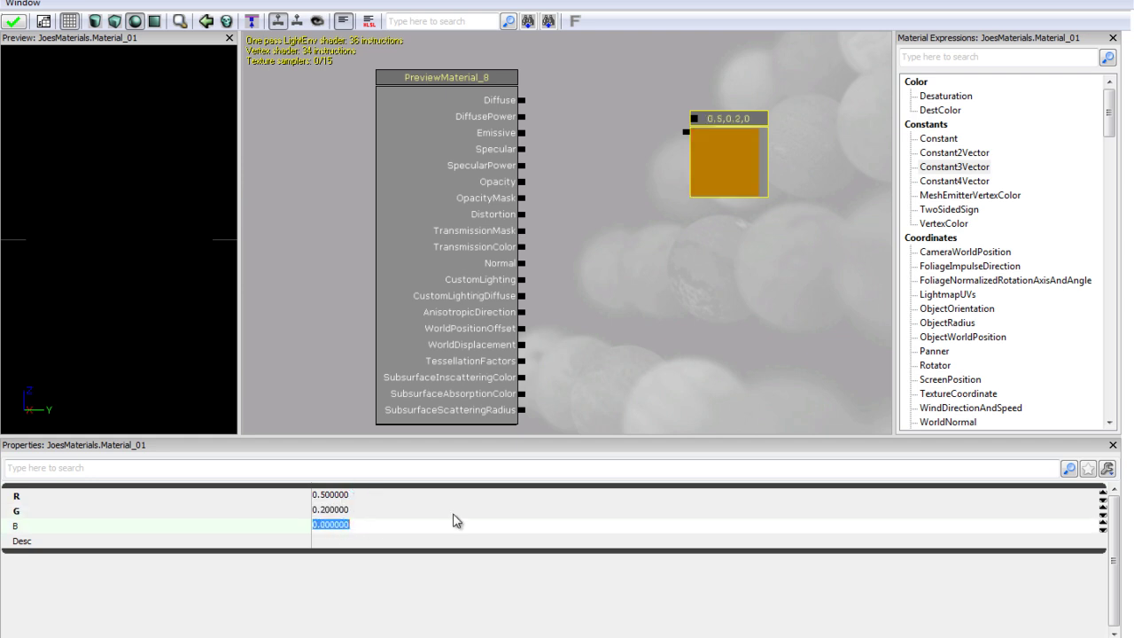
type("0.4")
key("Return")
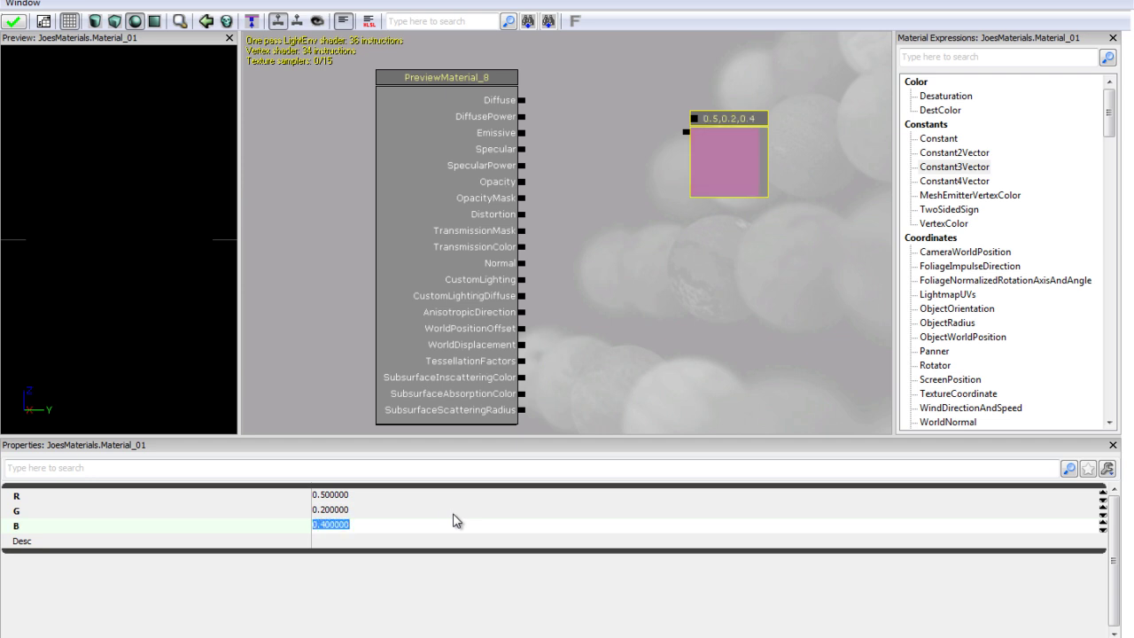
type("0.1")
key("Return")
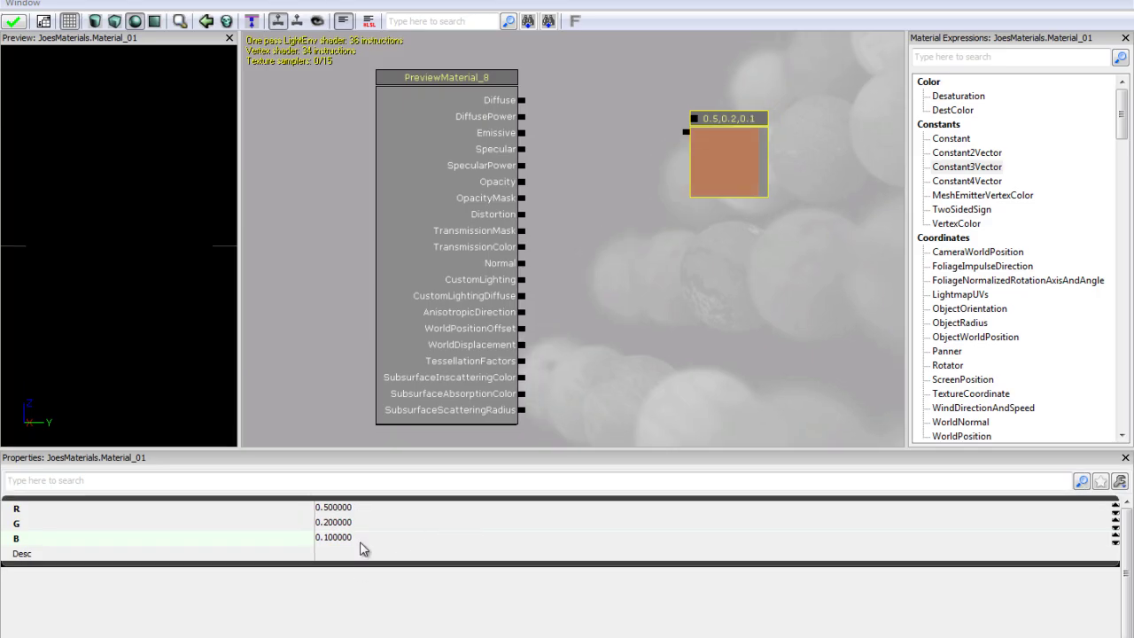
left_click(363, 544)
type("0")
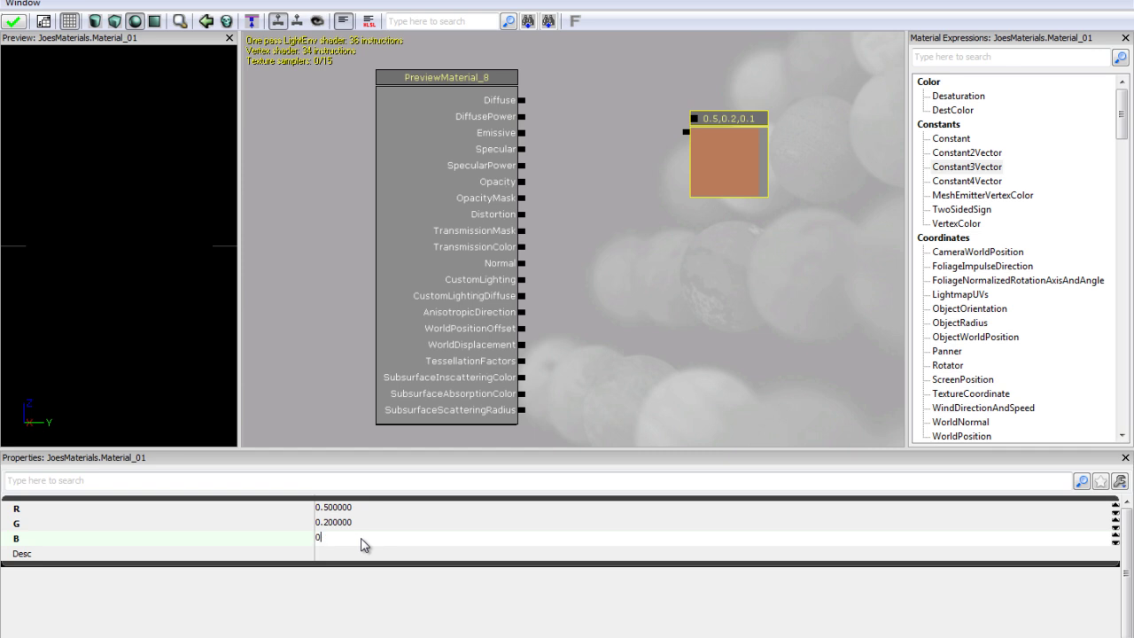
type(".8")
key("Return")
left_click(343, 507)
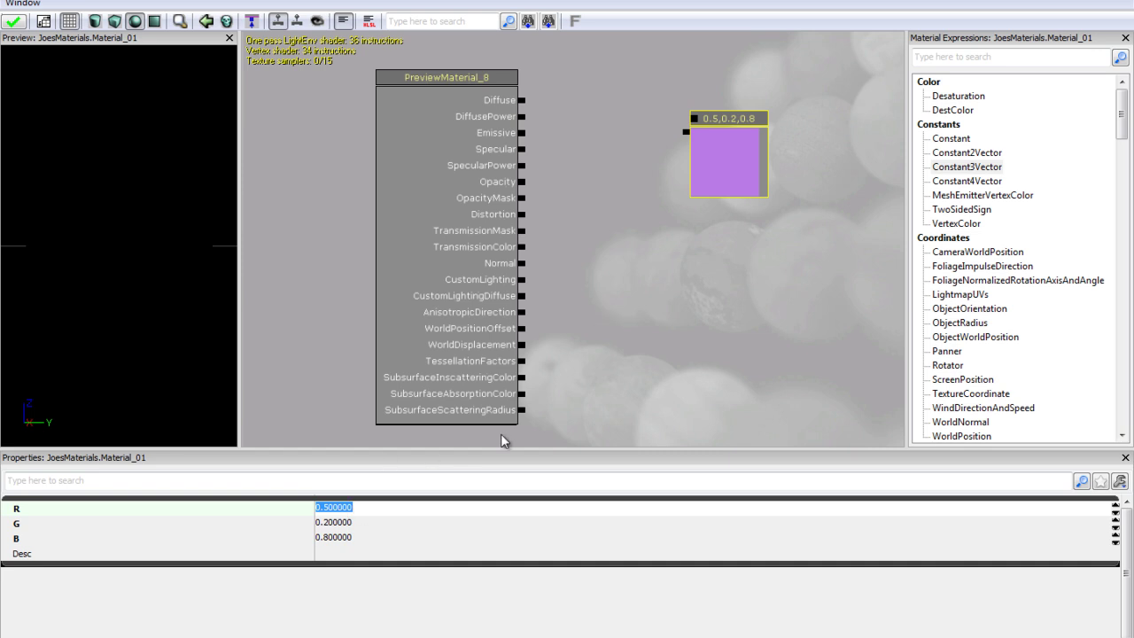
type("0.4")
key("Return")
Give the purple colour node the description 'Set colour.' and deselect it.
left_click_drag(790, 293, 785, 293)
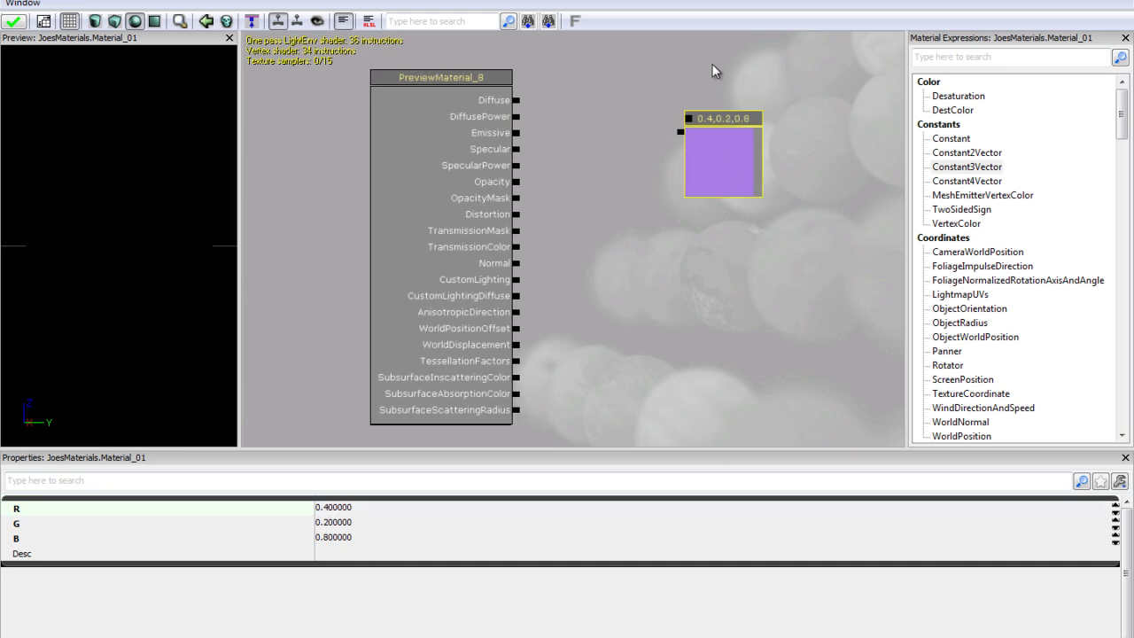
left_click(345, 556)
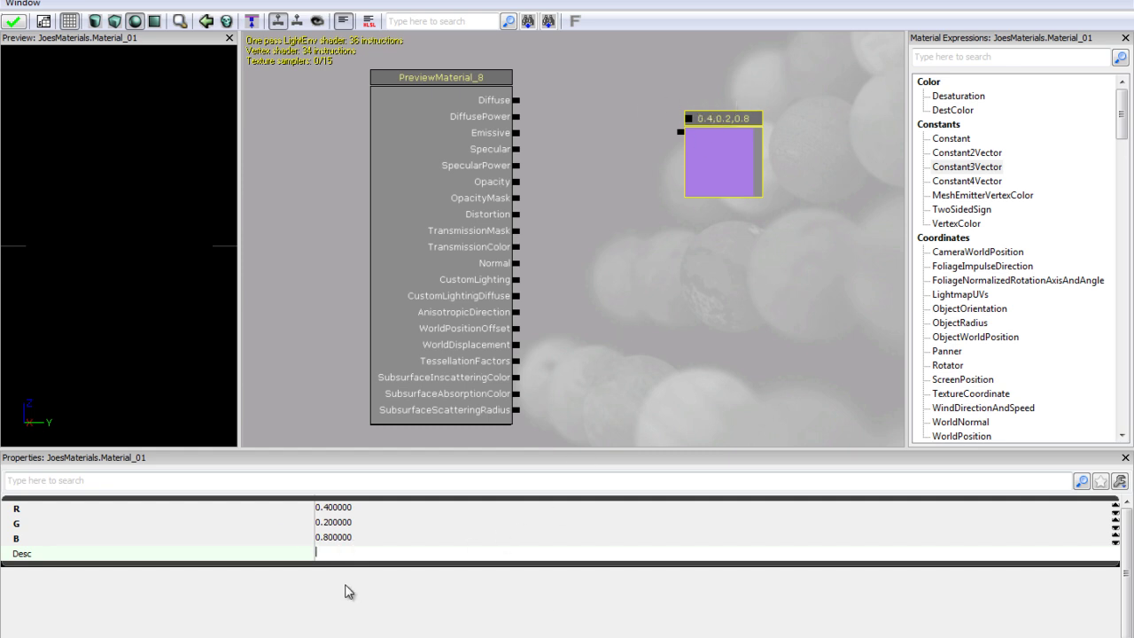
type("Set colour.")
key("Return")
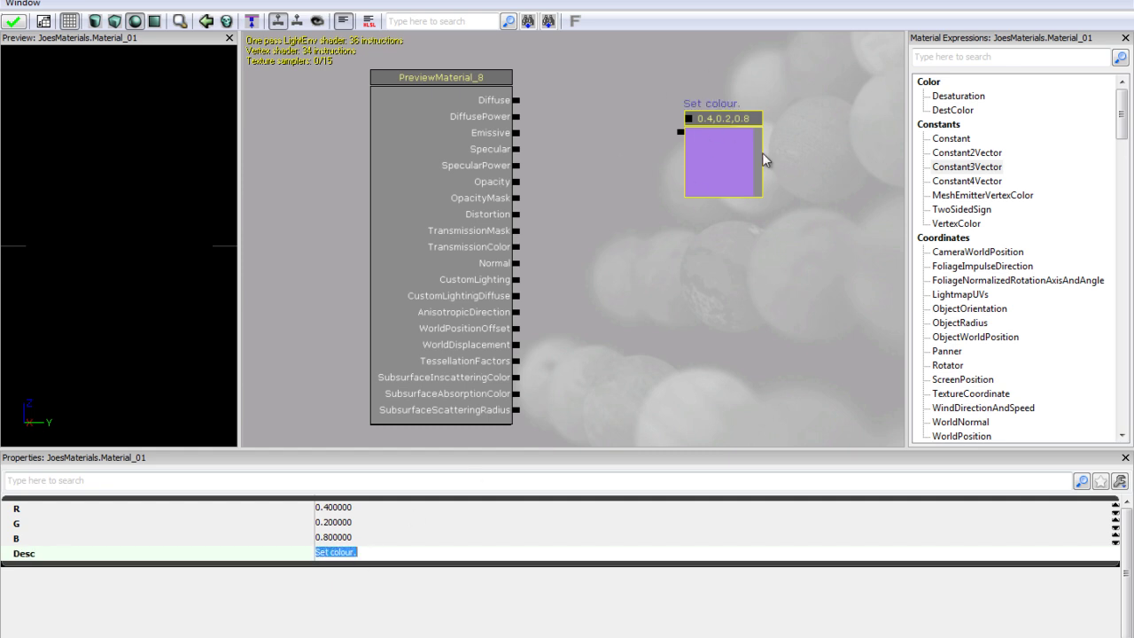
left_click(644, 319)
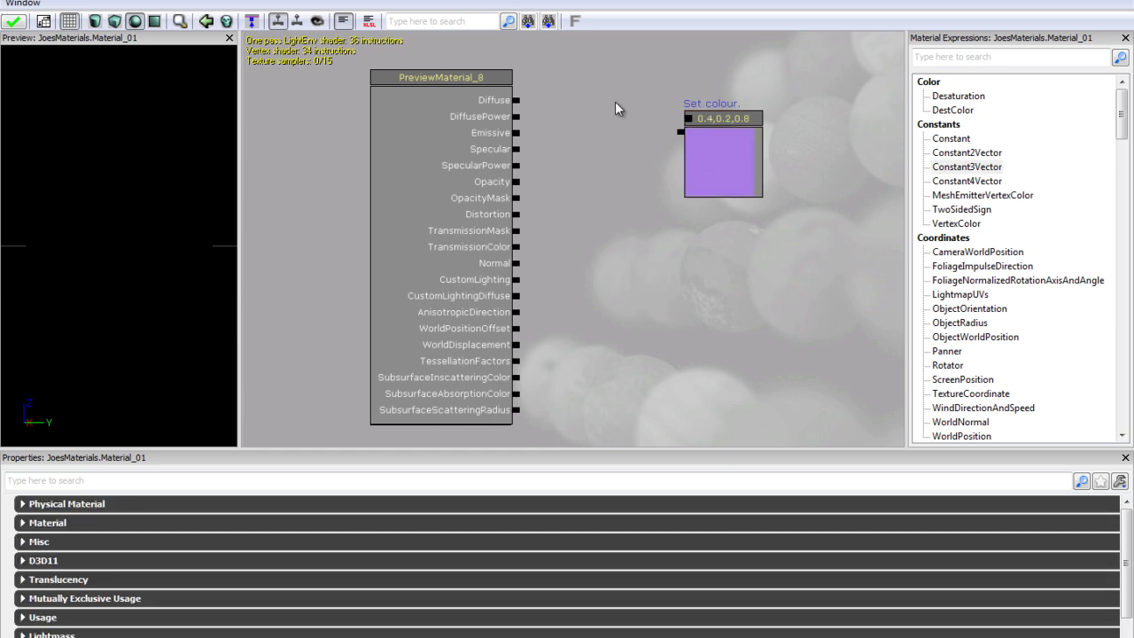
Move the Set colour node up-left, level with the material's Diffuse input.
left_click(709, 131)
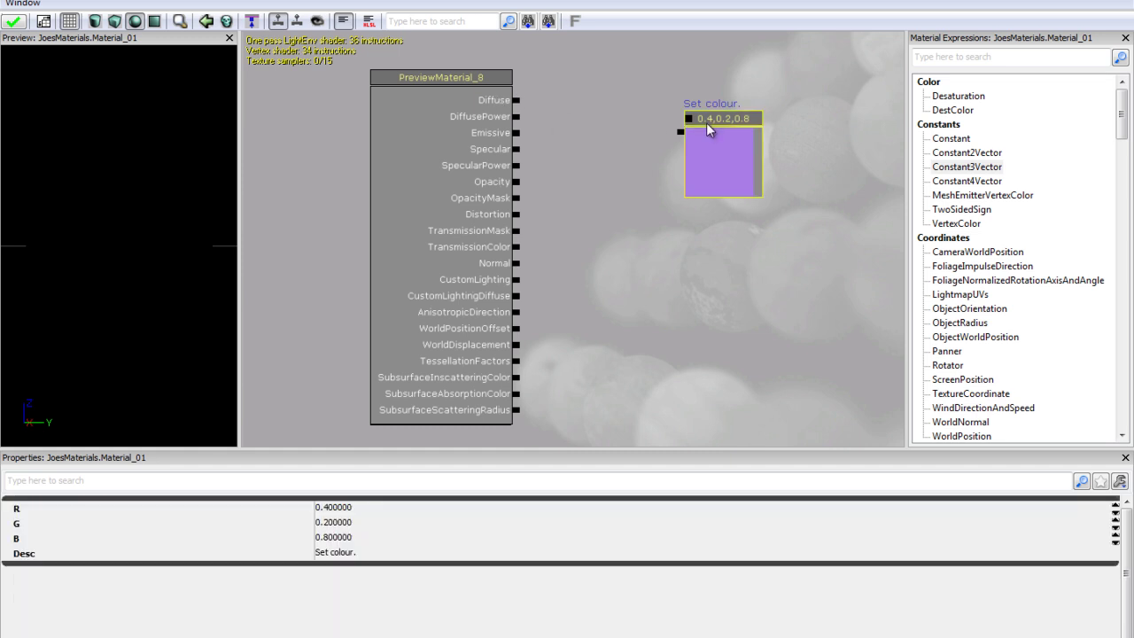
left_click_drag(708, 130, 619, 87)
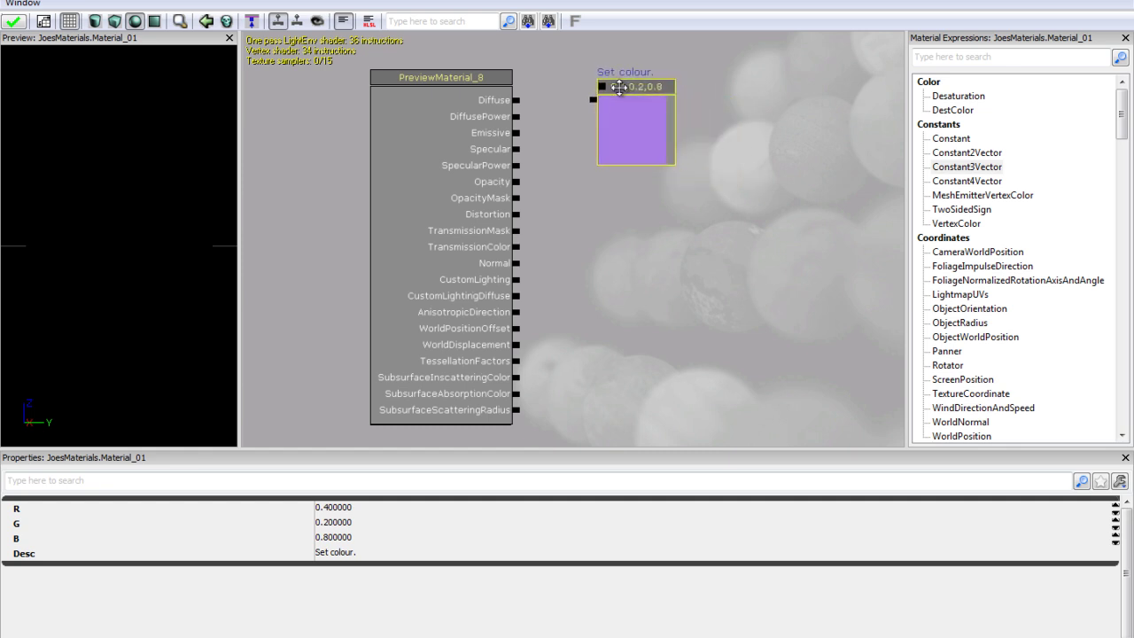
left_click(689, 128)
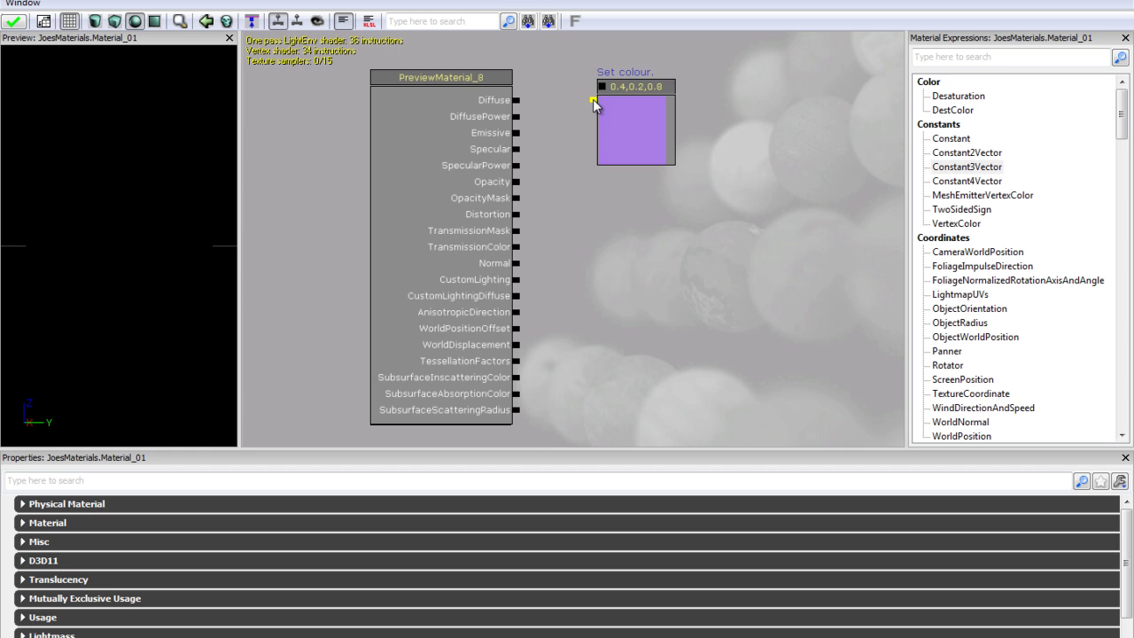
Connect the Set colour output to Diffuse, shading the preview sphere purple.
left_click_drag(593, 100, 515, 103)
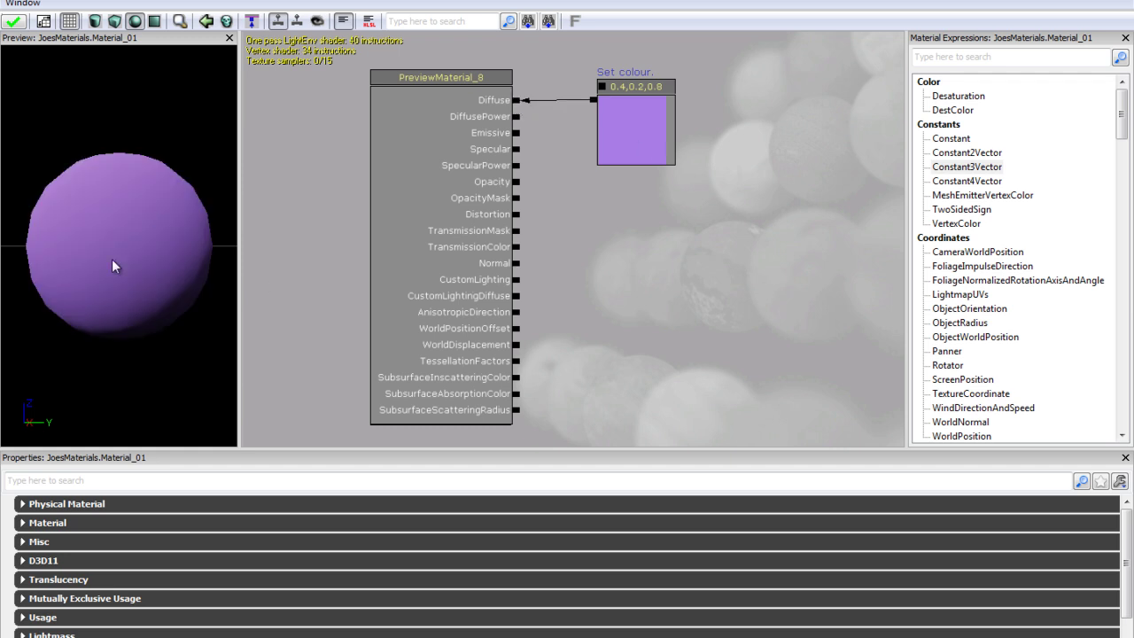
mouse_move(117, 186)
left_mouse_down()
mouse_move(167, 314)
mouse_move(5, 324)
mouse_move(3, 239)
mouse_move(55, 243)
mouse_move(115, 270)
left_mouse_up()
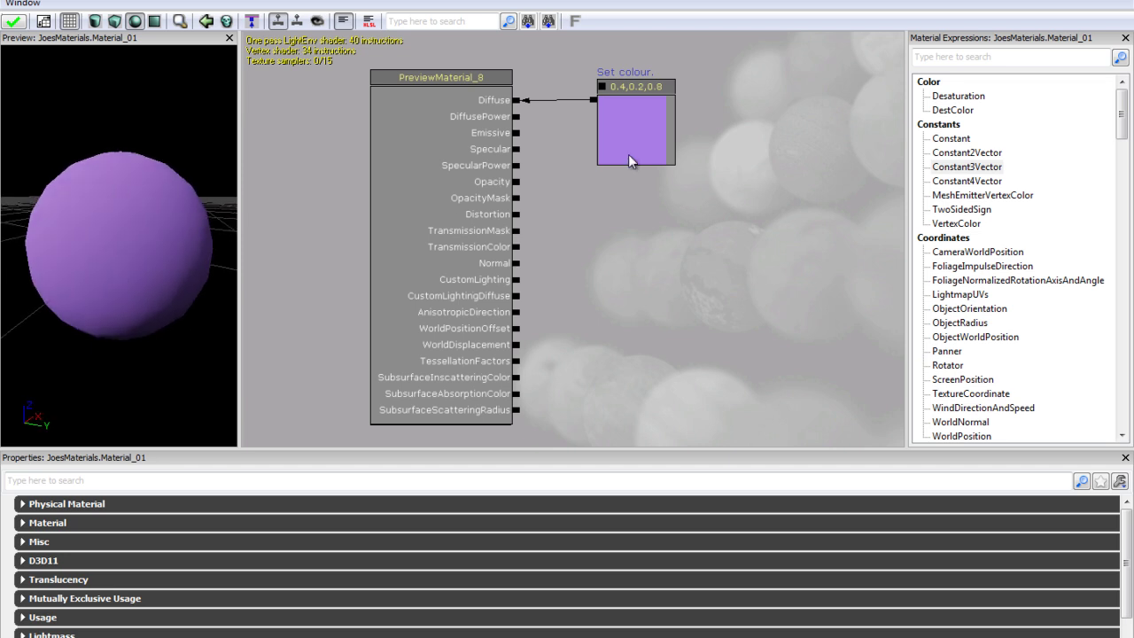
left_click(669, 113)
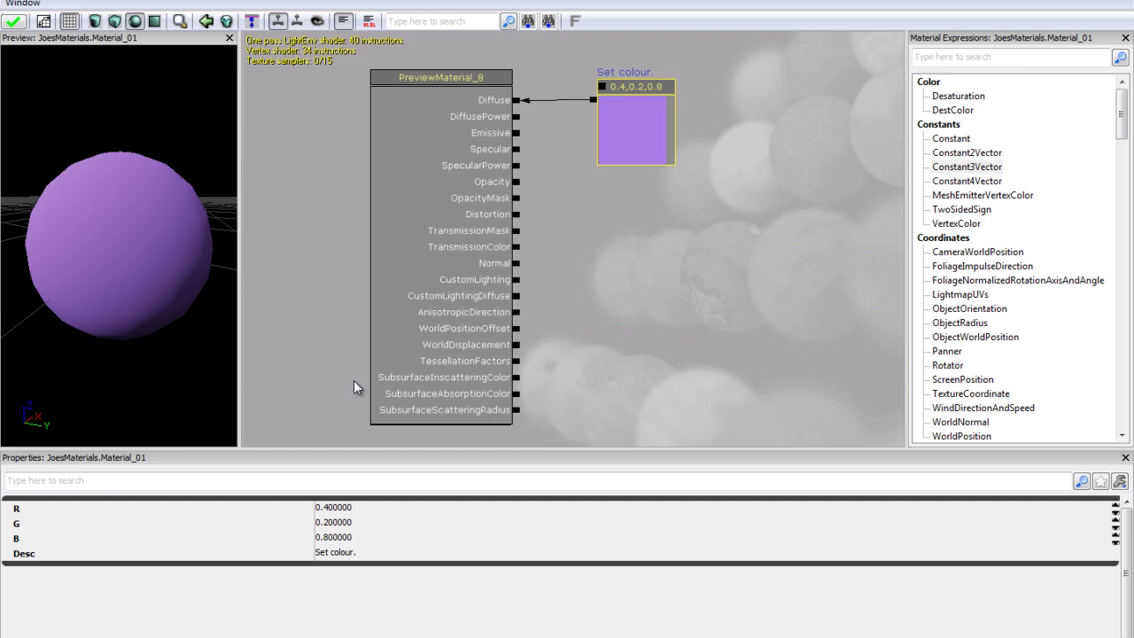
Set the Set colour node's blue to 20 and red to 0.5 for a brighter violet-blue.
left_click(352, 507)
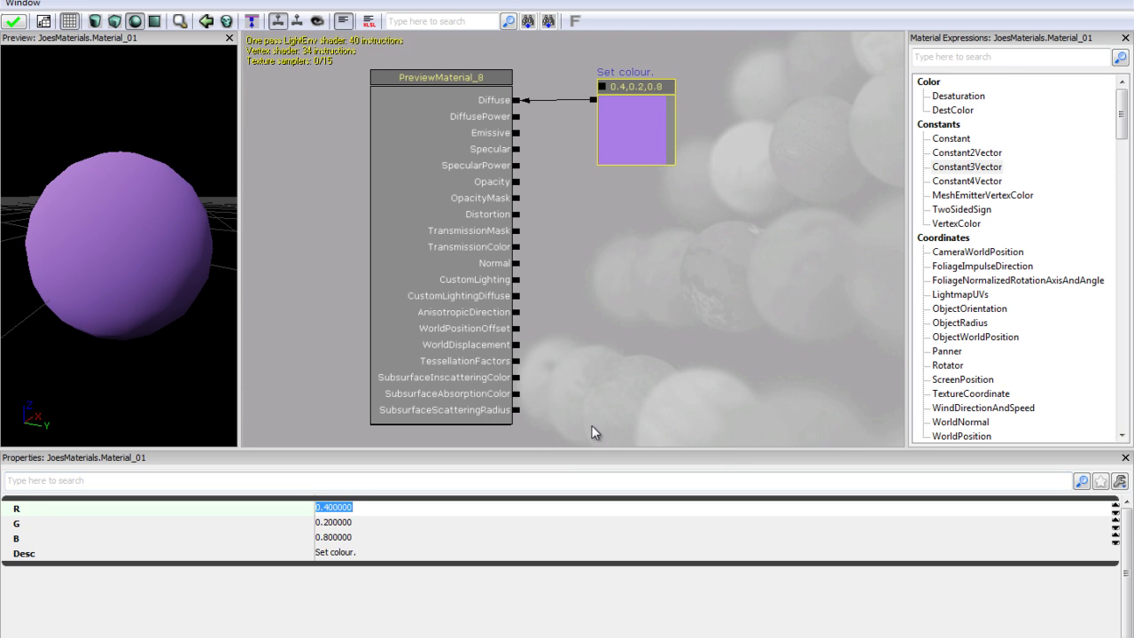
left_click(381, 538)
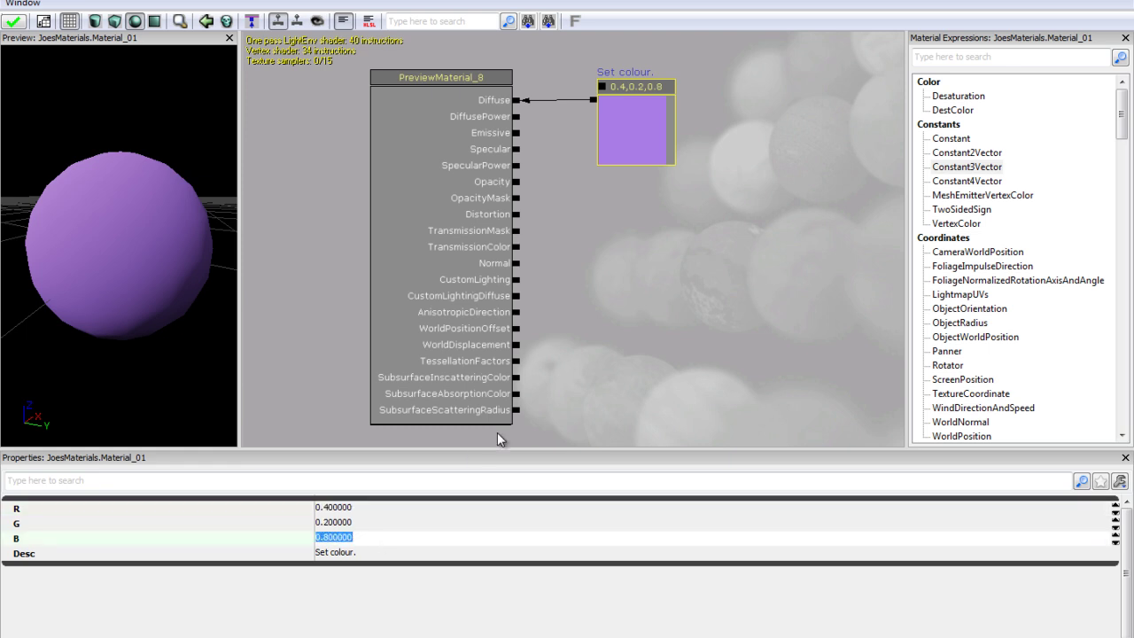
type("20")
key("Return")
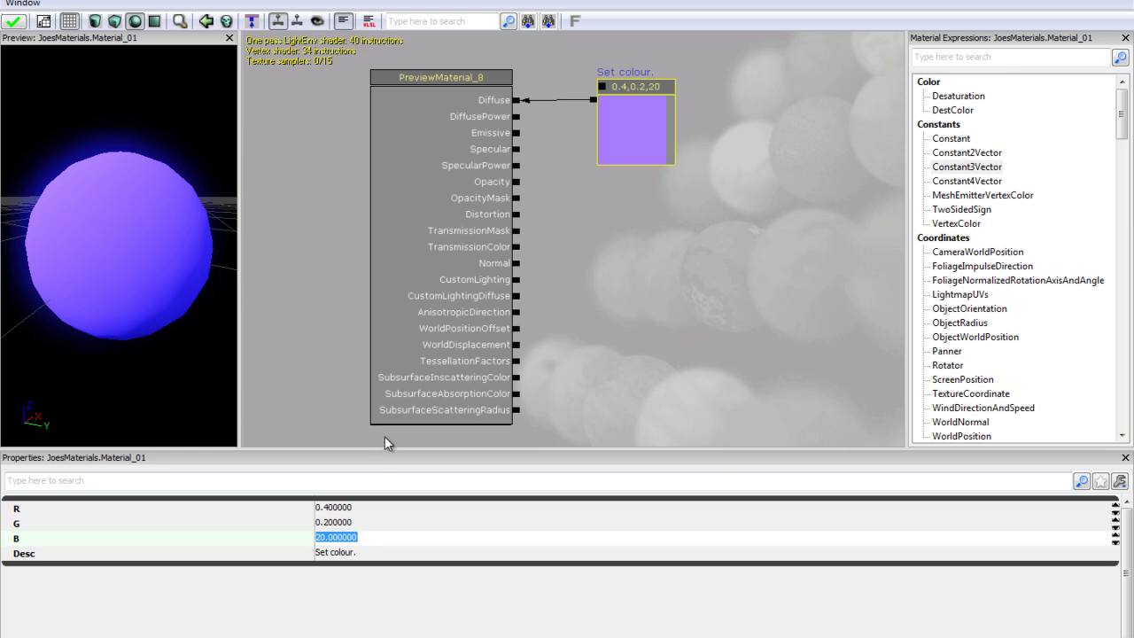
left_click(364, 507)
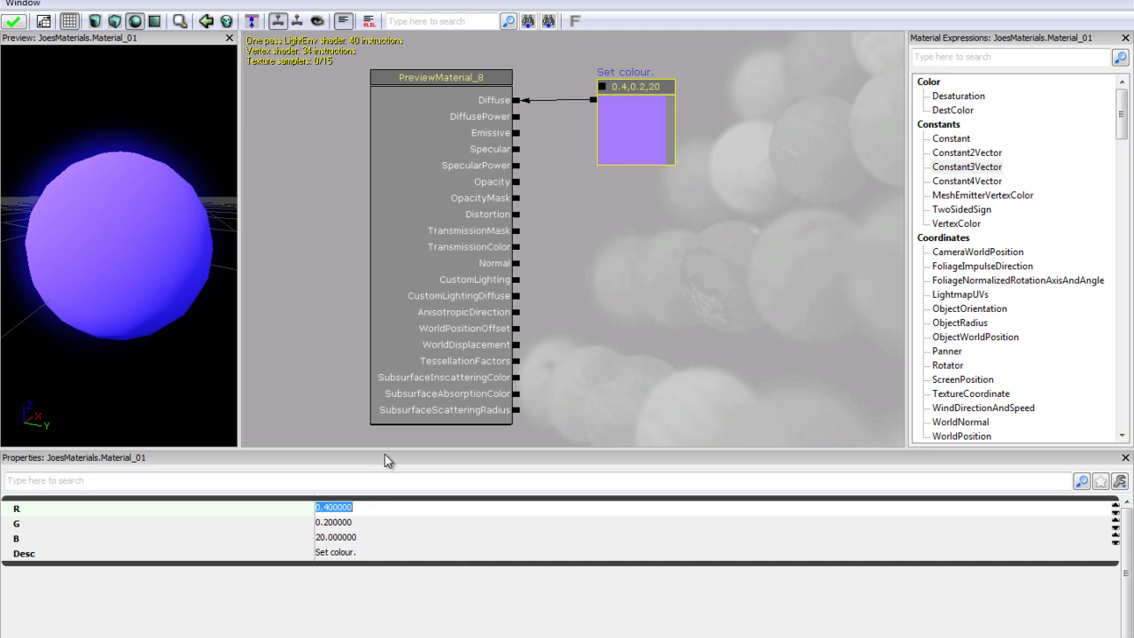
type("5")
key("Return")
mouse_move(22, 280)
left_mouse_down()
mouse_move(3, 278)
mouse_move(243, 292)
mouse_move(237, 129)
mouse_move(121, 265)
left_mouse_up()
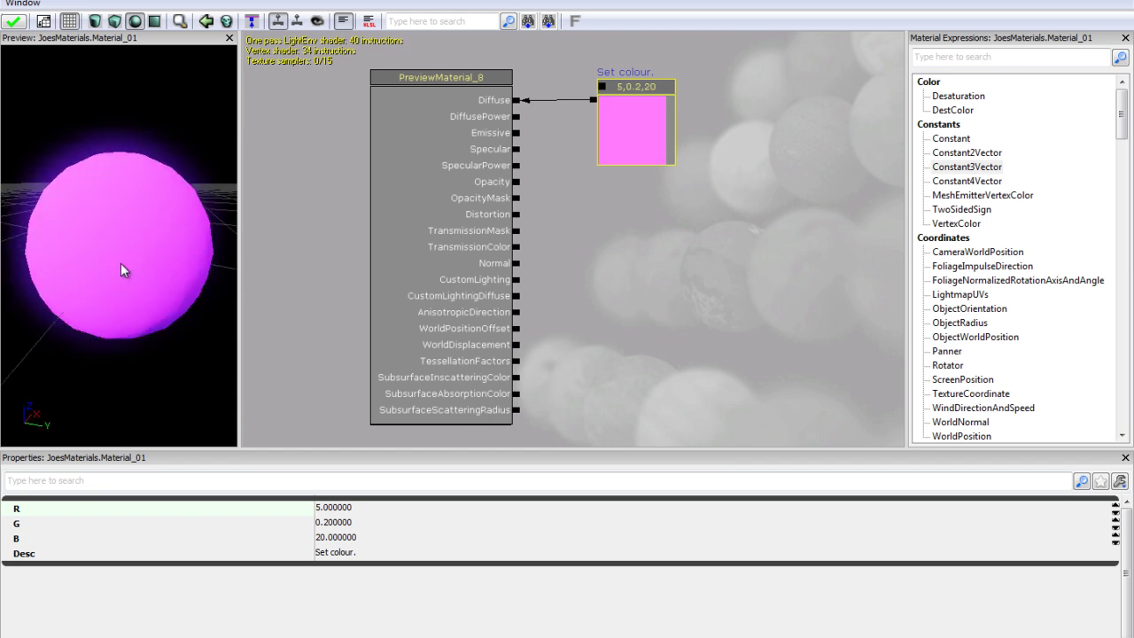
left_click(362, 511)
type("0.5")
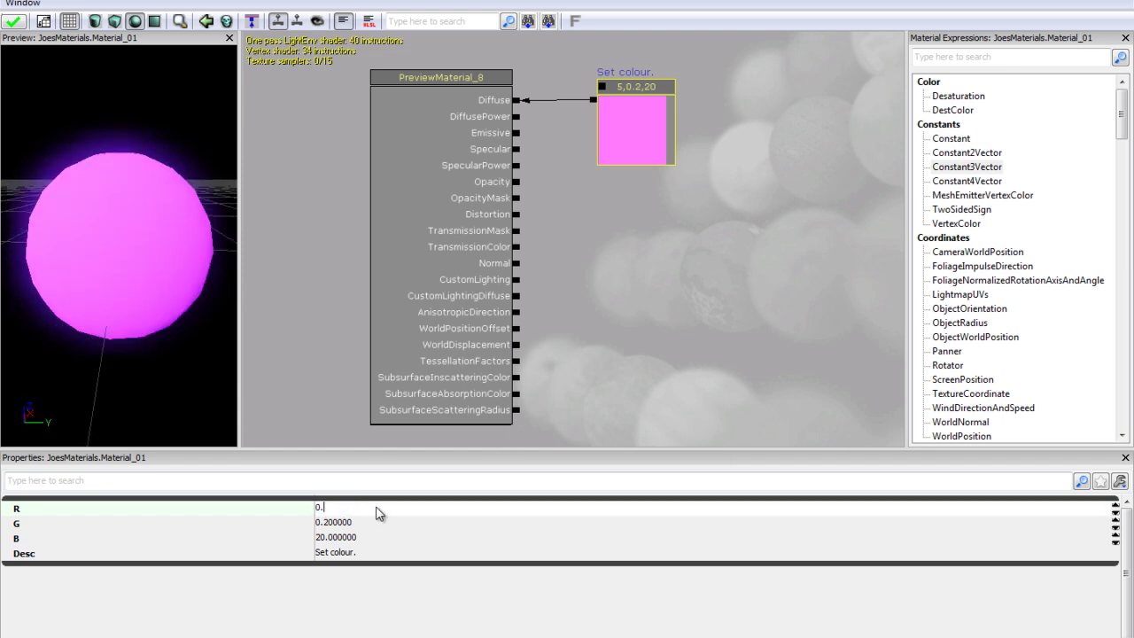
key("Return")
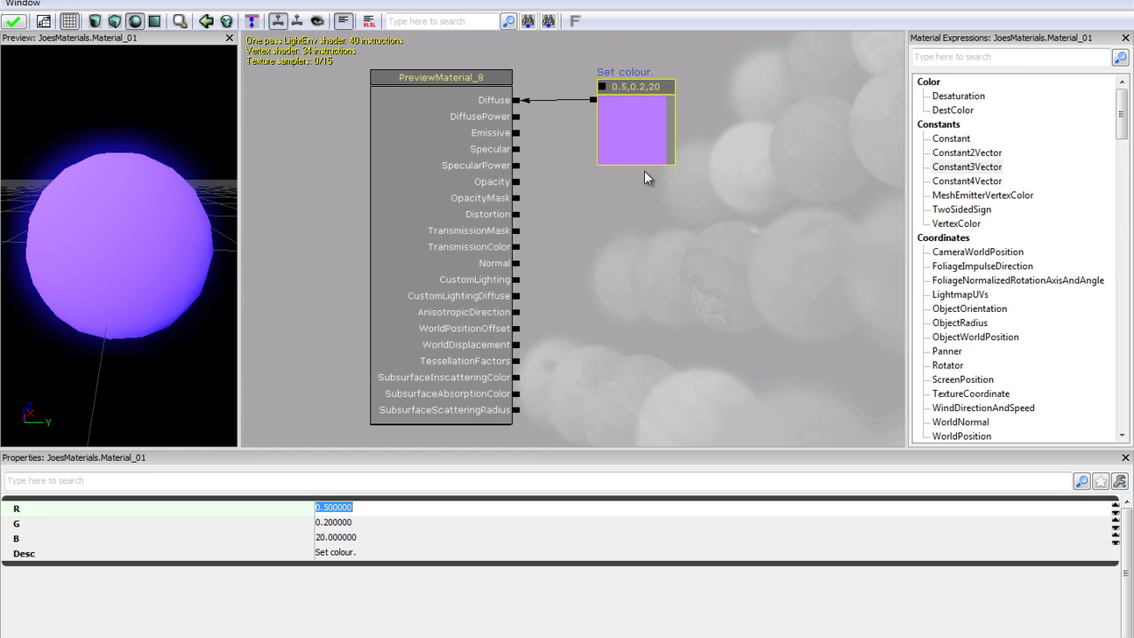
Break the Set colour link to Diffuse, reconnect it as a test, then break it again.
left_click(721, 129)
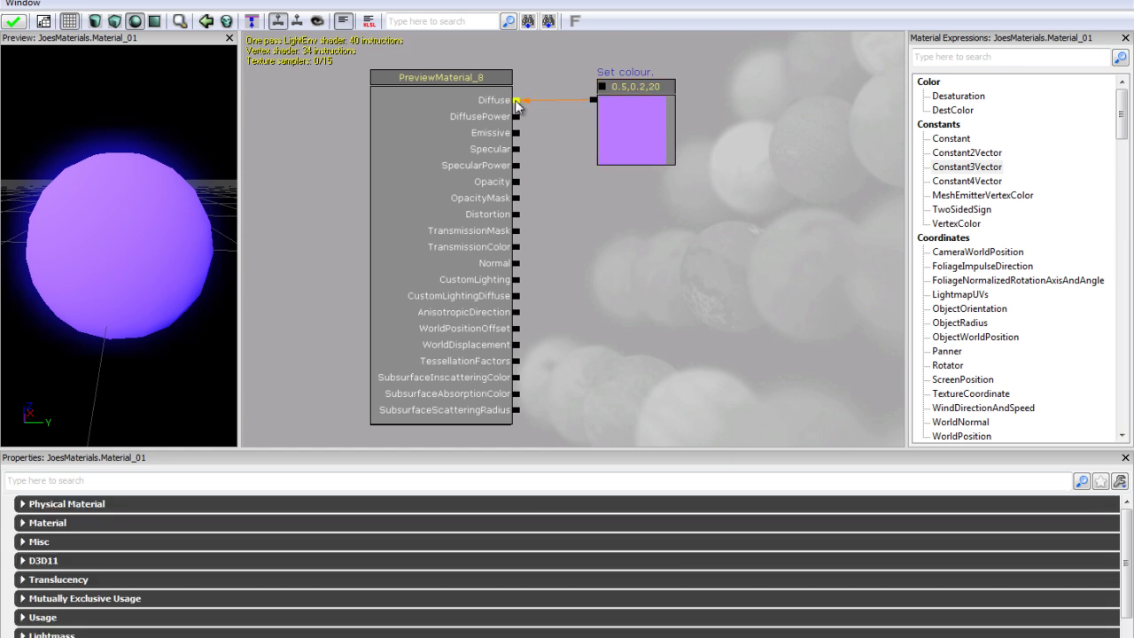
left_click(516, 101, "alt")
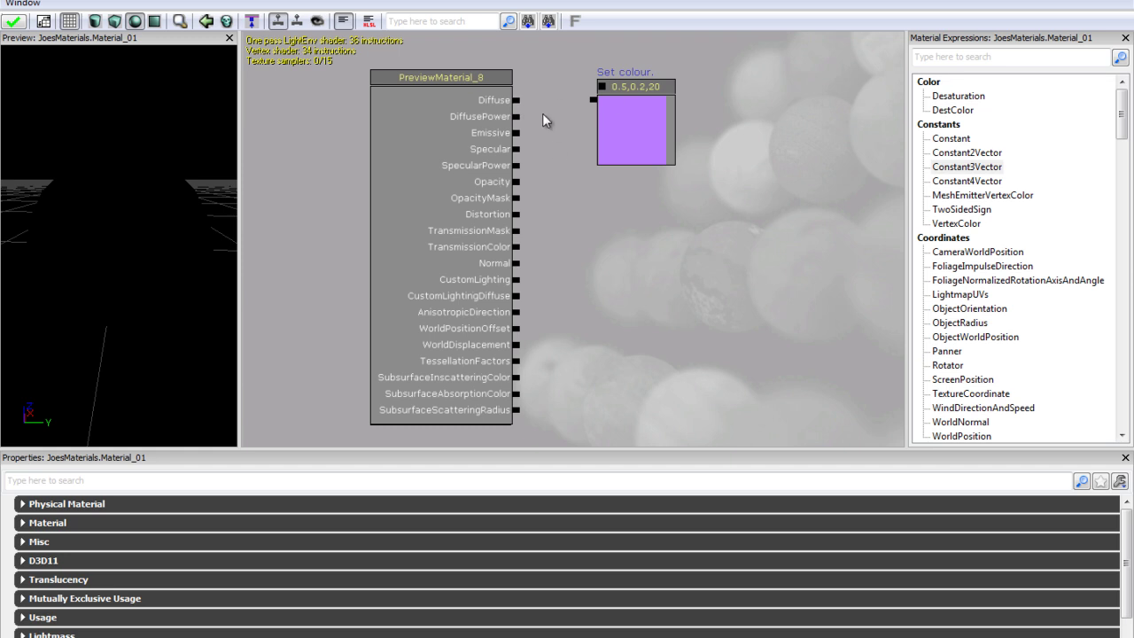
left_click_drag(593, 99, 516, 104)
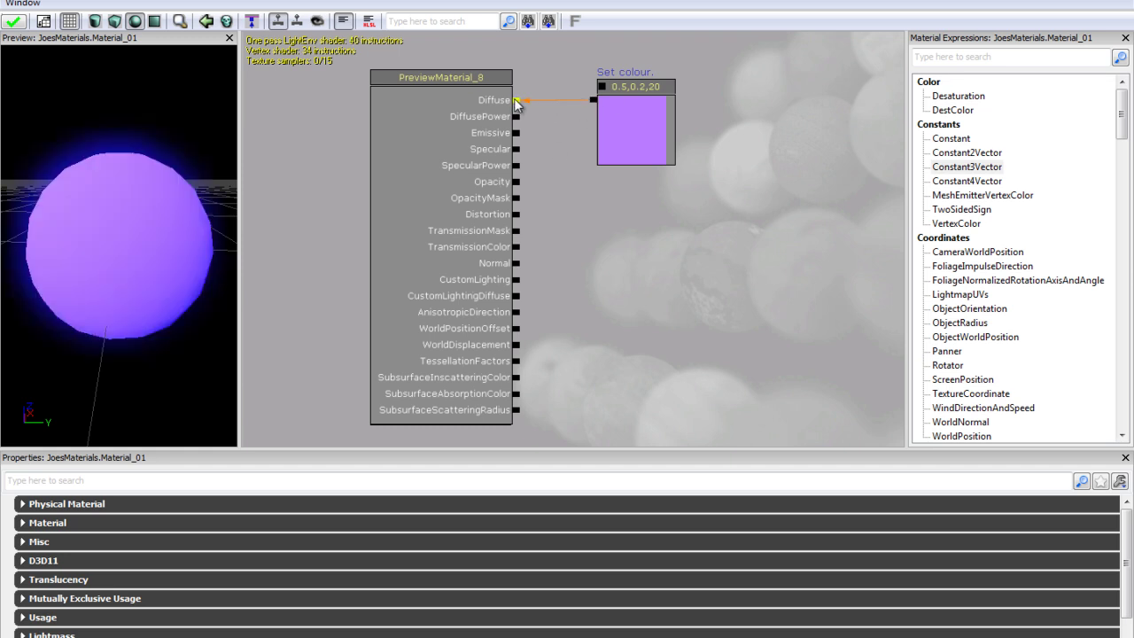
left_click(516, 101, "alt")
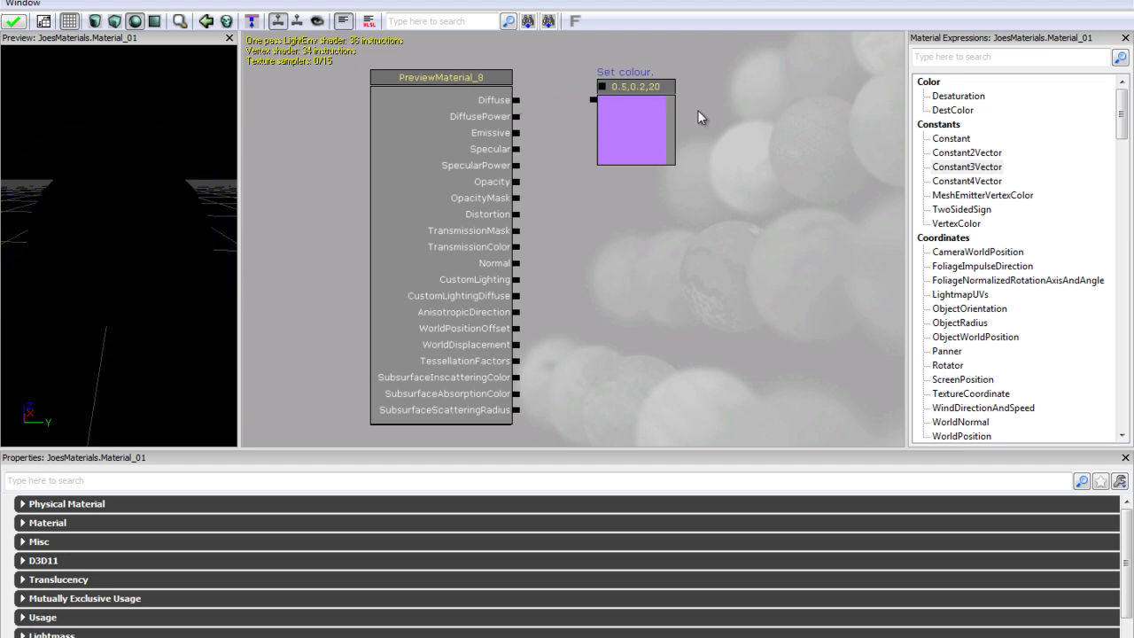
Filter the expressions by 'Vector' and place a VectorParameter node on the canvas.
left_click(976, 56)
type("Vector")
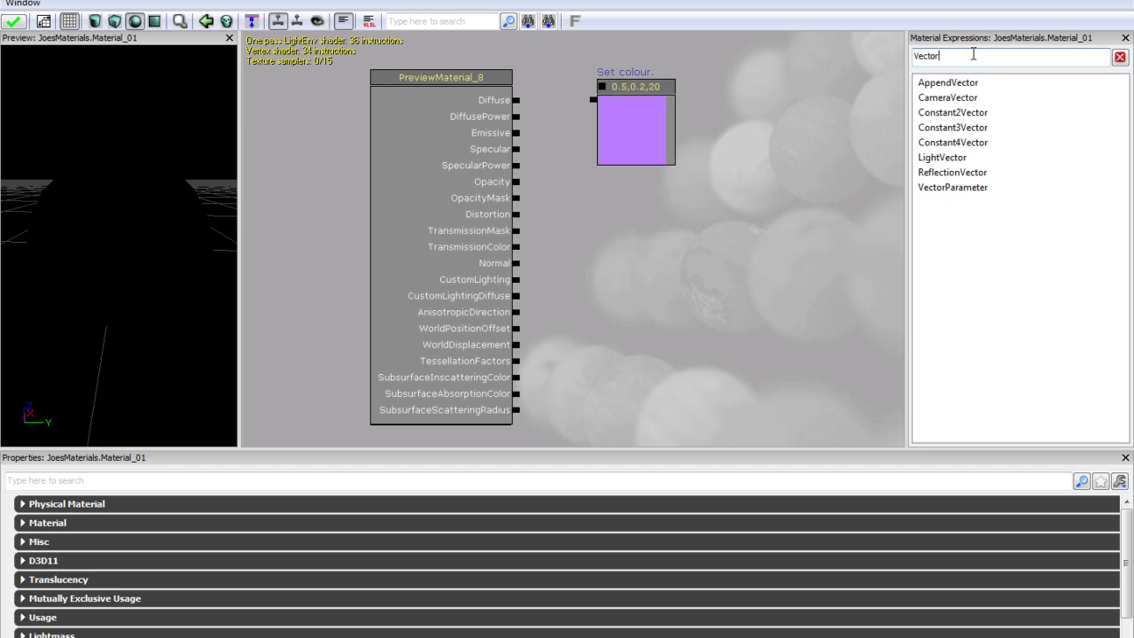
left_click(974, 187)
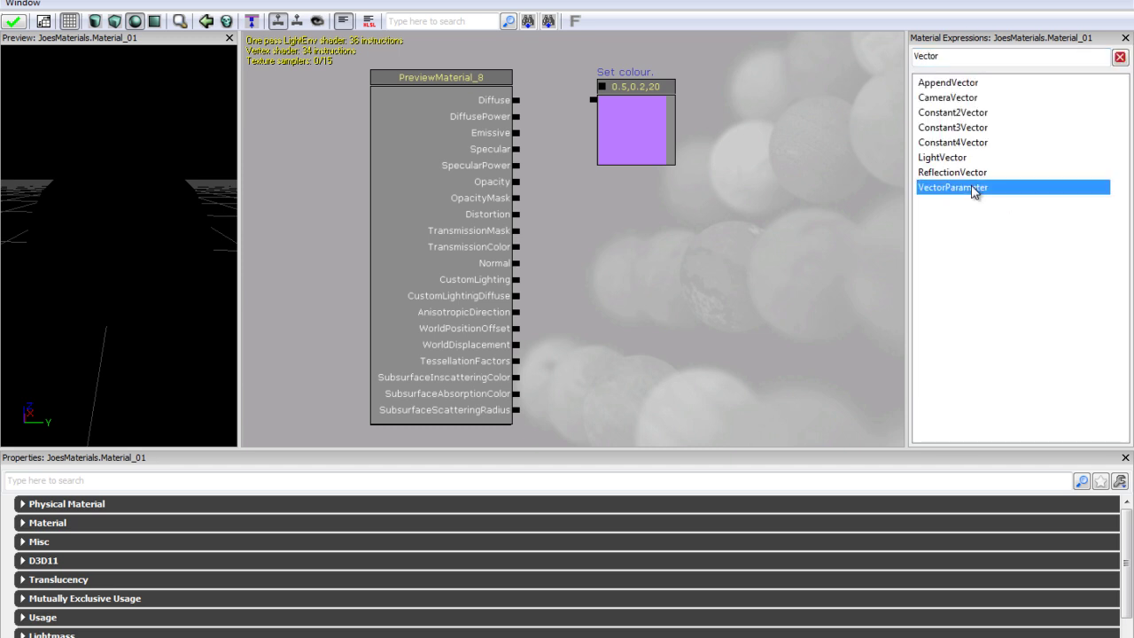
left_click_drag(972, 195, 726, 152)
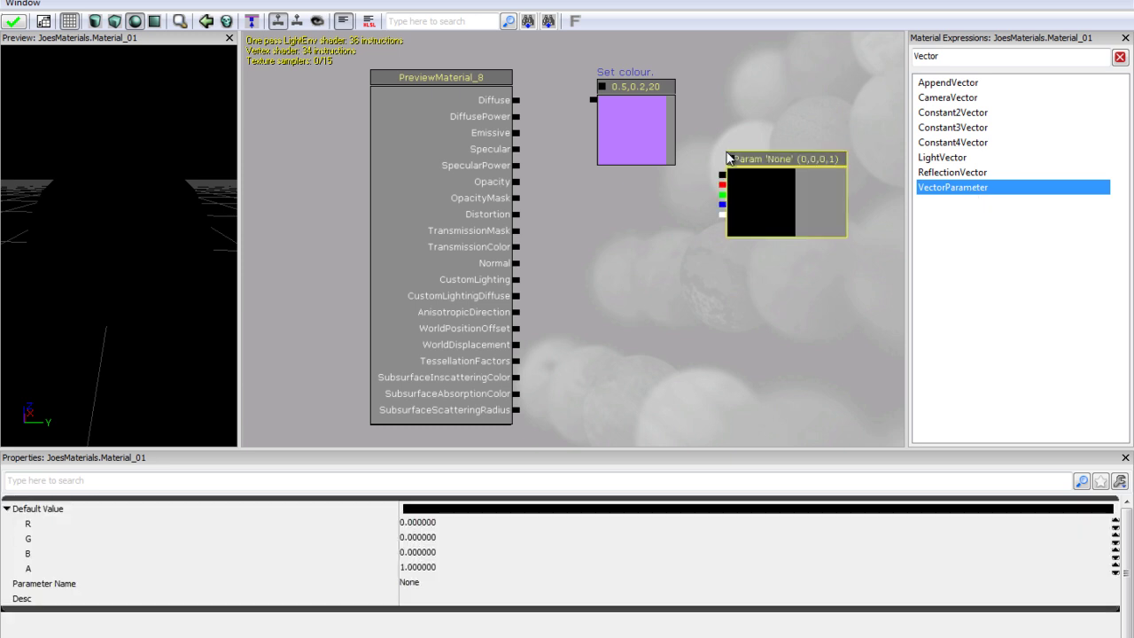
Set the VectorParameter's default value to R 0.5, G 0.2, B 20.
left_click(460, 524)
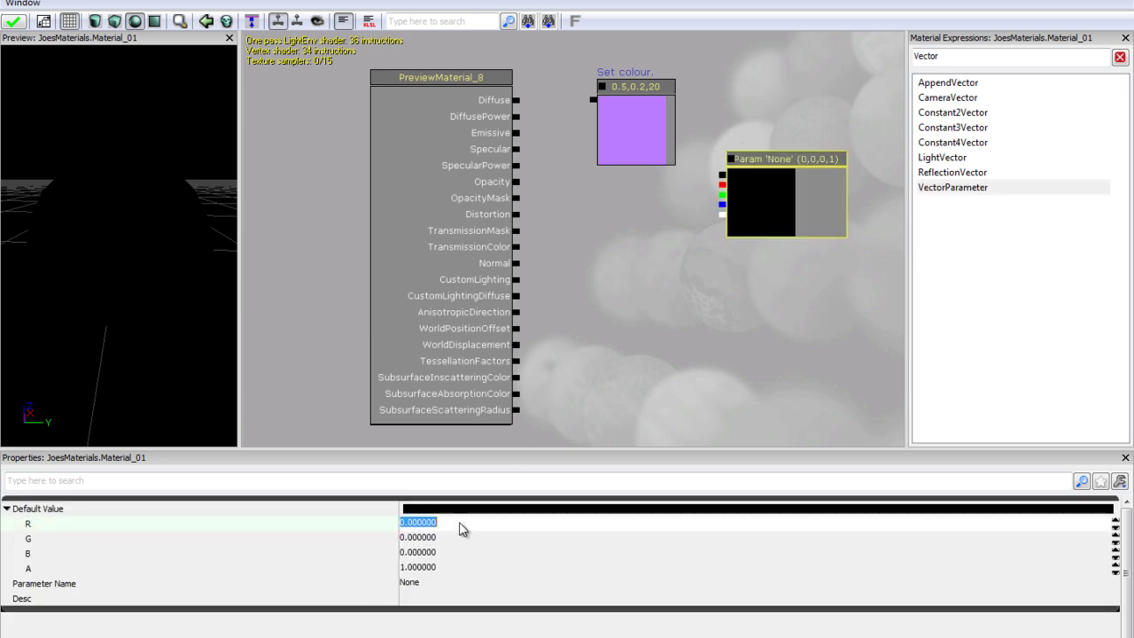
type("0.5")
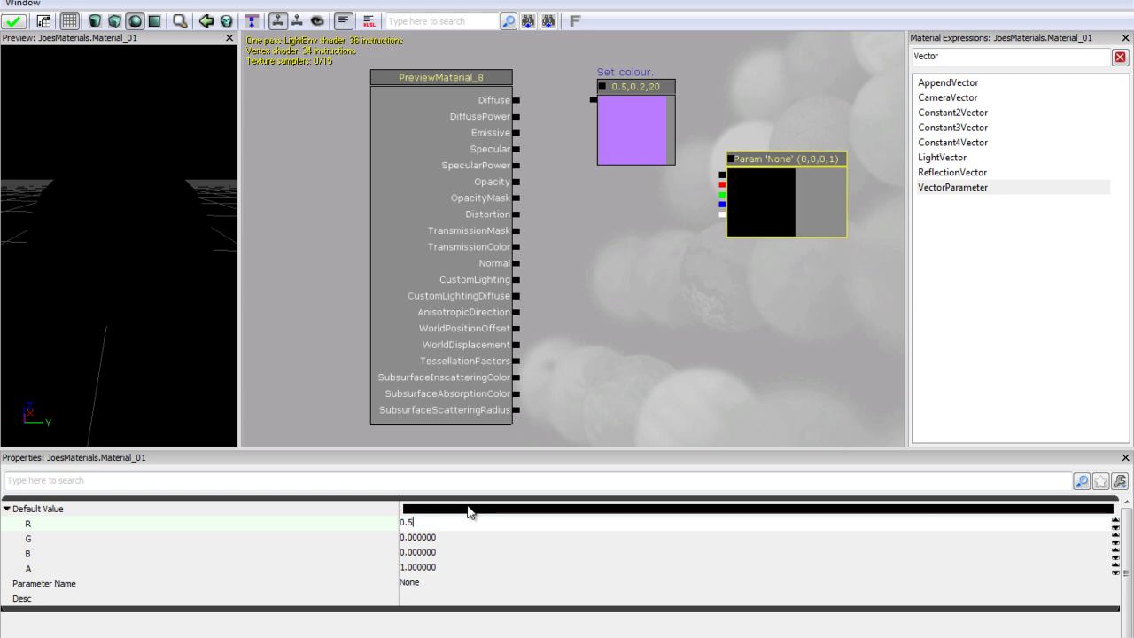
key("Return")
key("Tab")
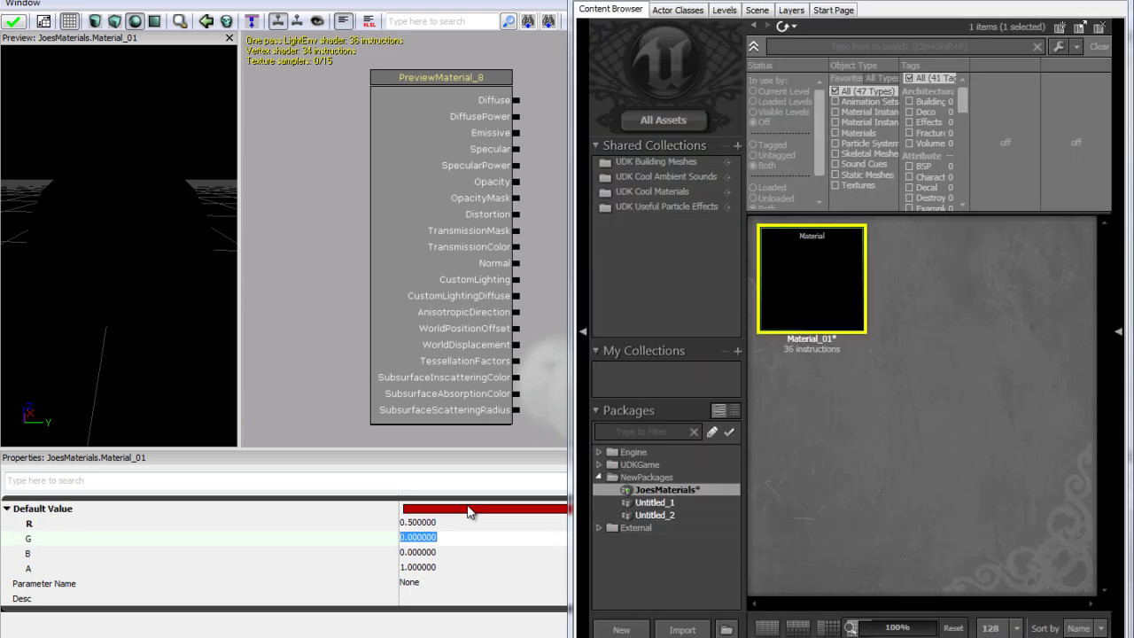
double_click(1023, 4)
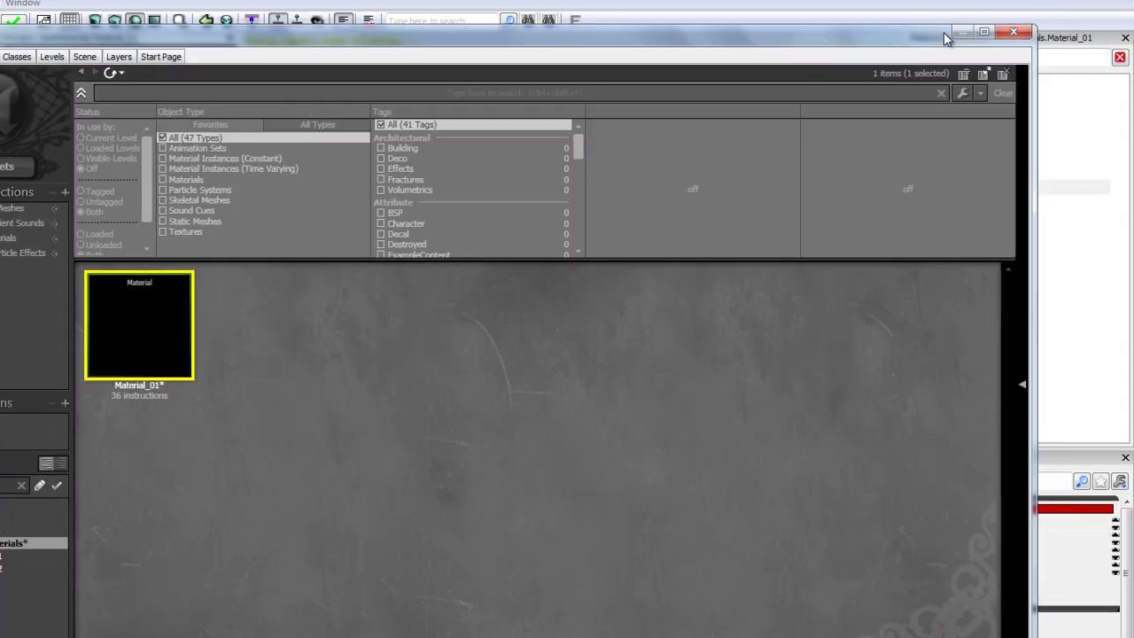
left_click(964, 34)
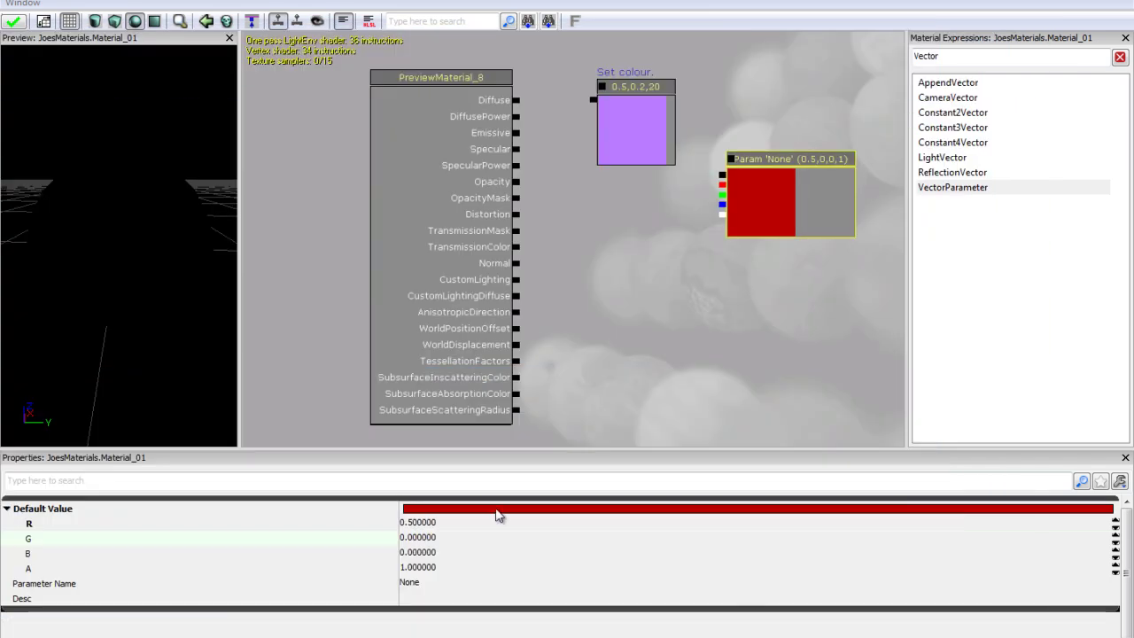
left_click(438, 538)
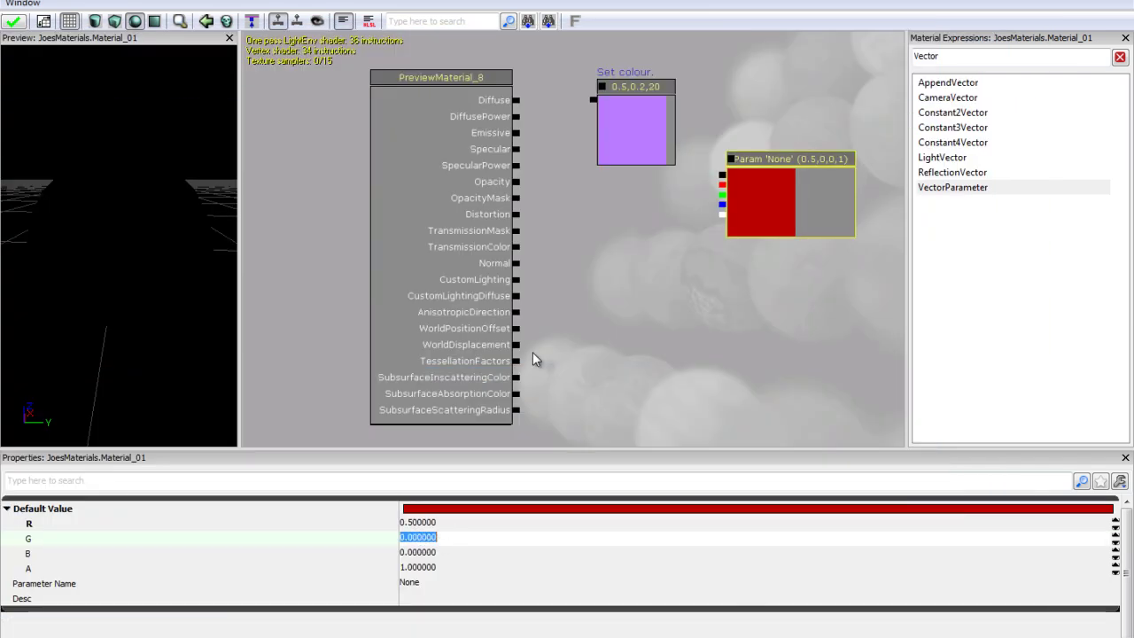
type("0.2")
key("Return")
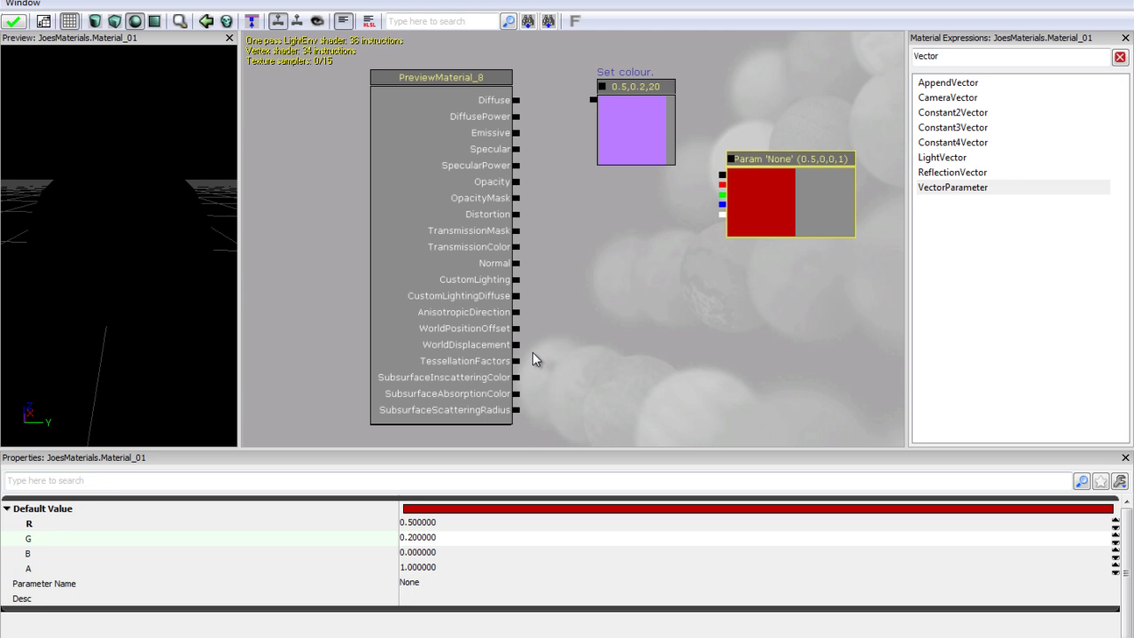
key("Tab")
type("20")
key("Return")
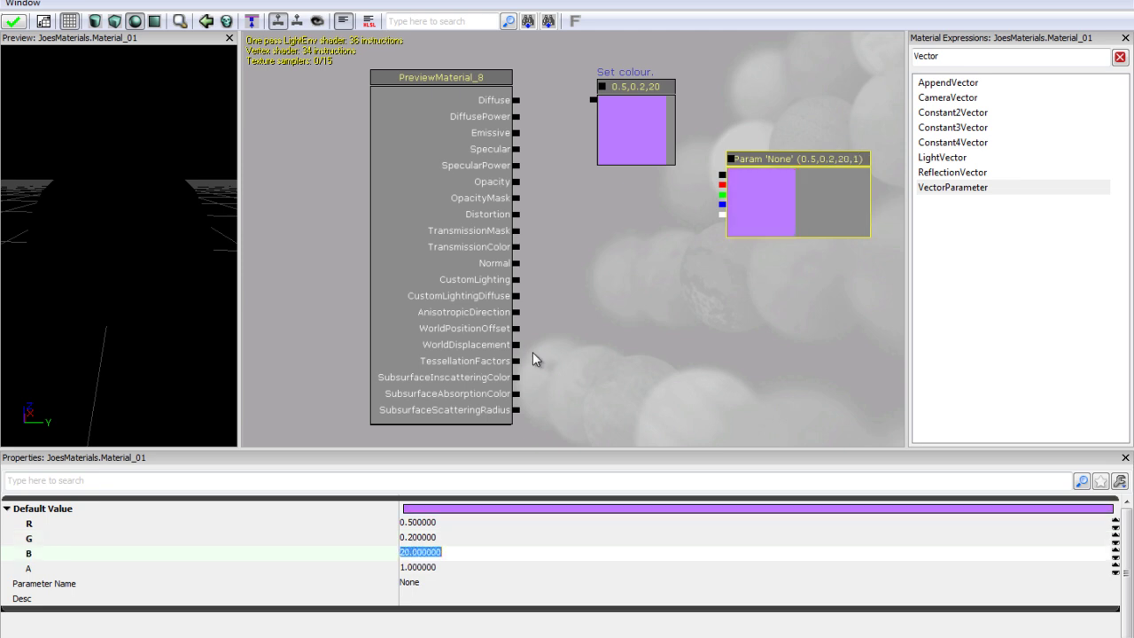
left_click(653, 89)
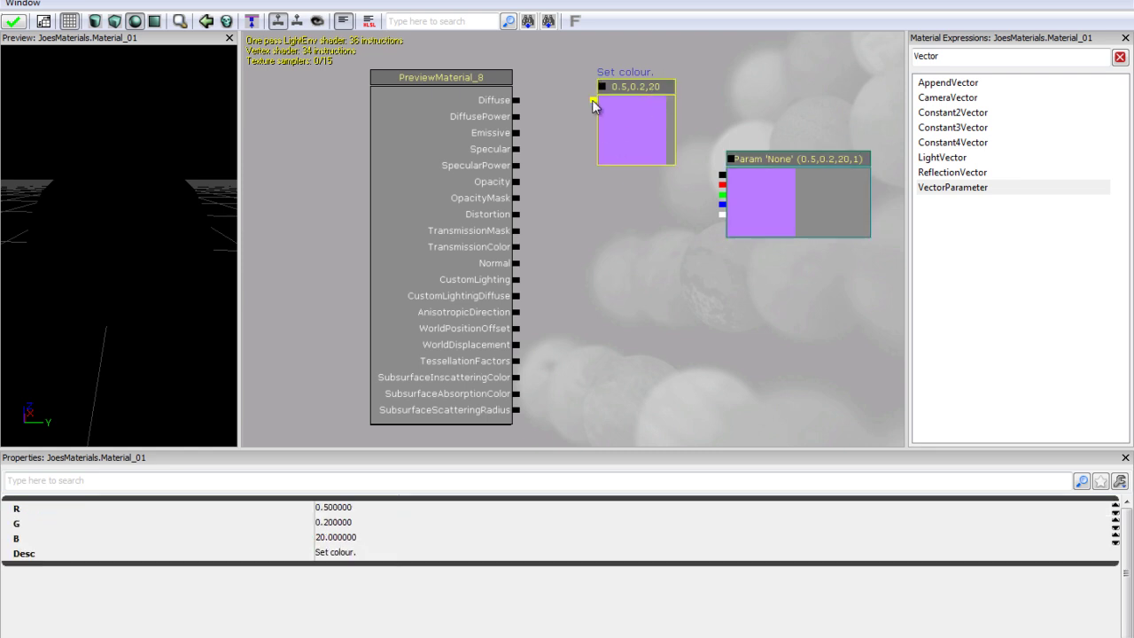
Delete the Set colour node and wire the moved VectorParameter into Diffuse.
key("Delete")
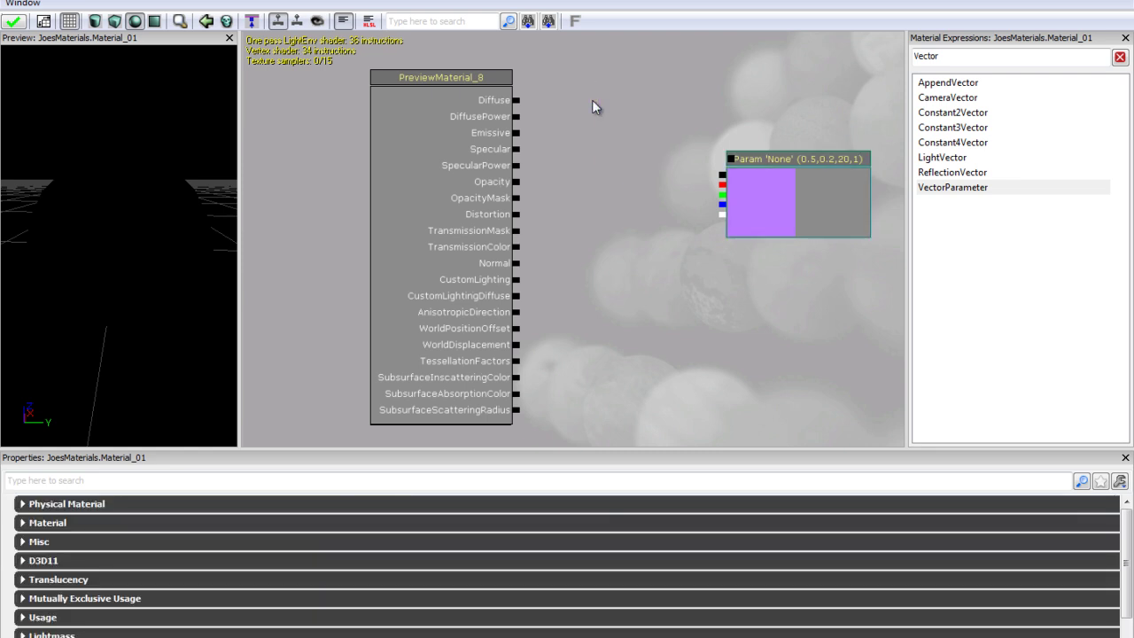
left_click(784, 154)
left_click_drag(793, 156, 655, 86)
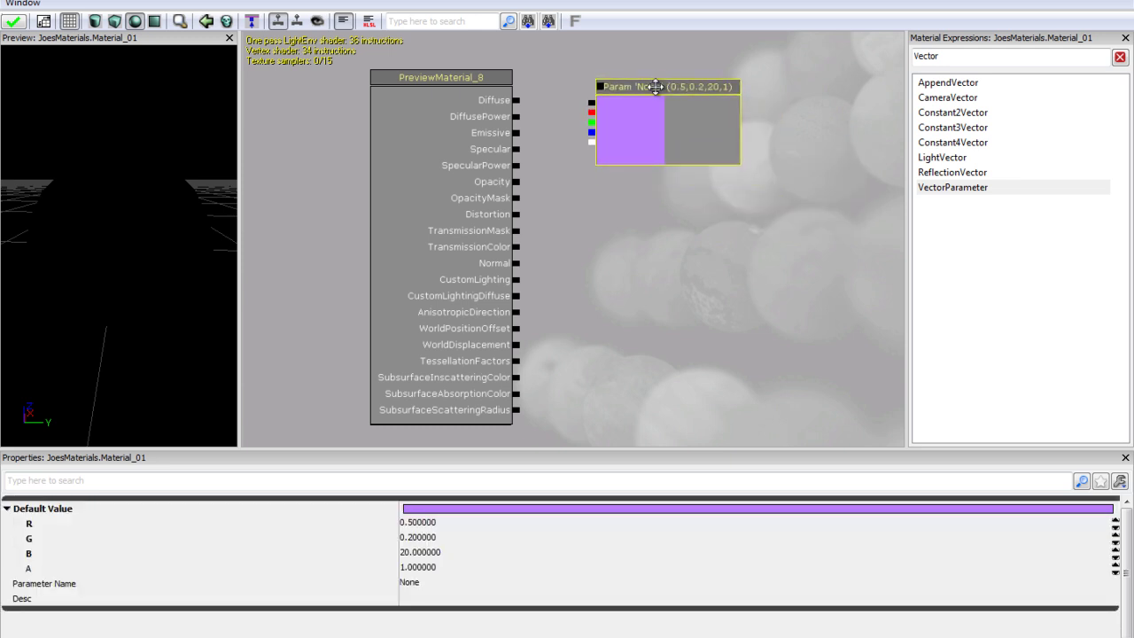
left_click_drag(592, 103, 517, 101)
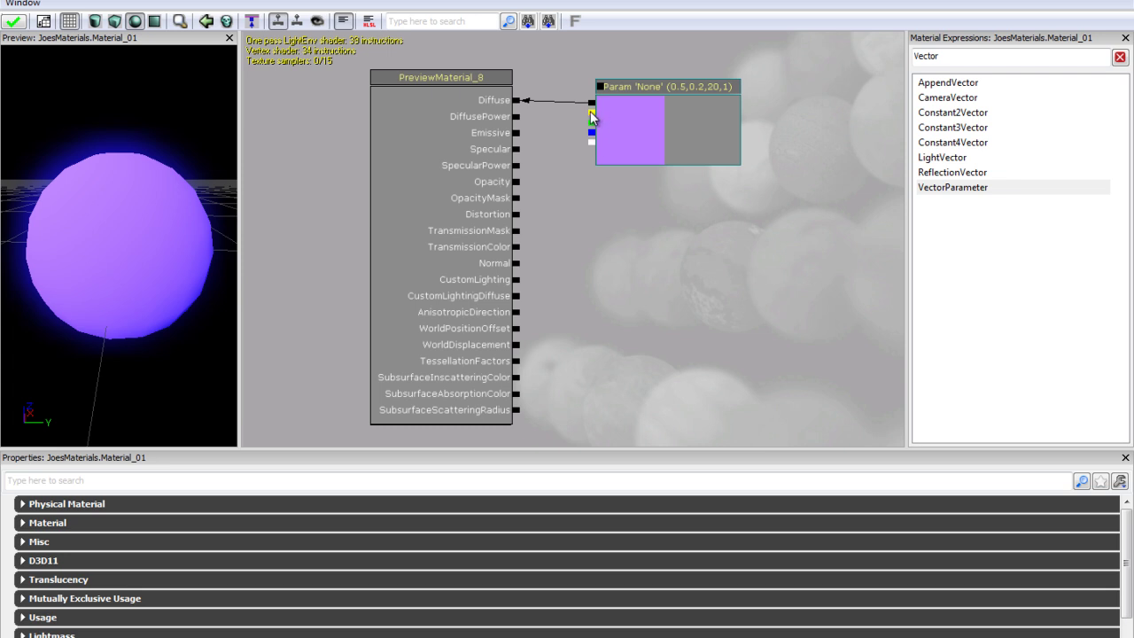
left_click(633, 131)
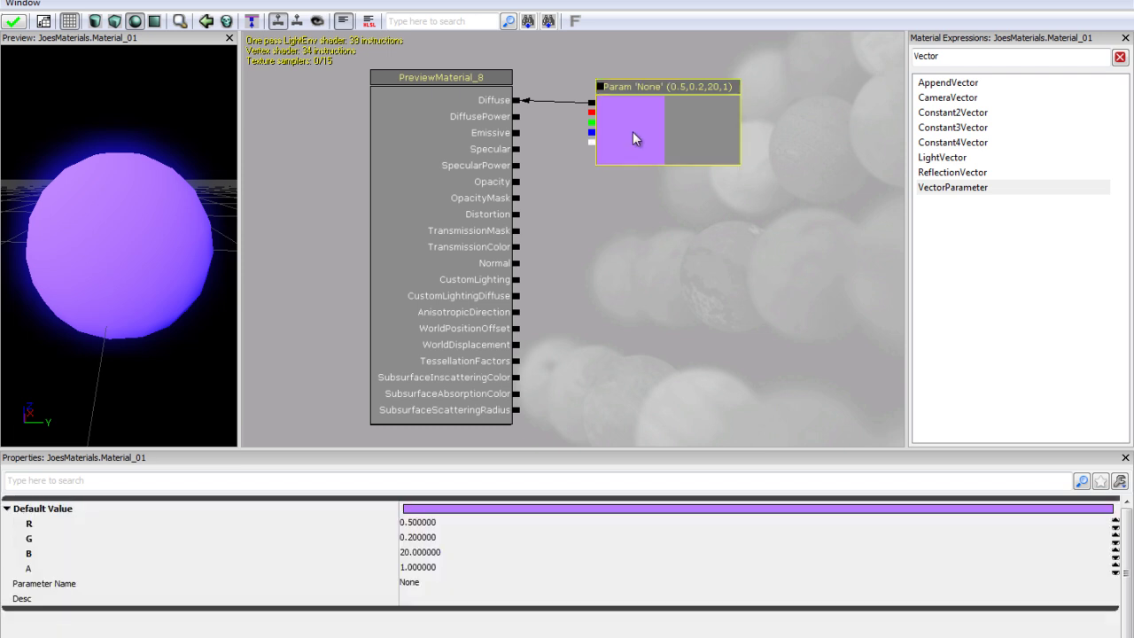
left_click(416, 568)
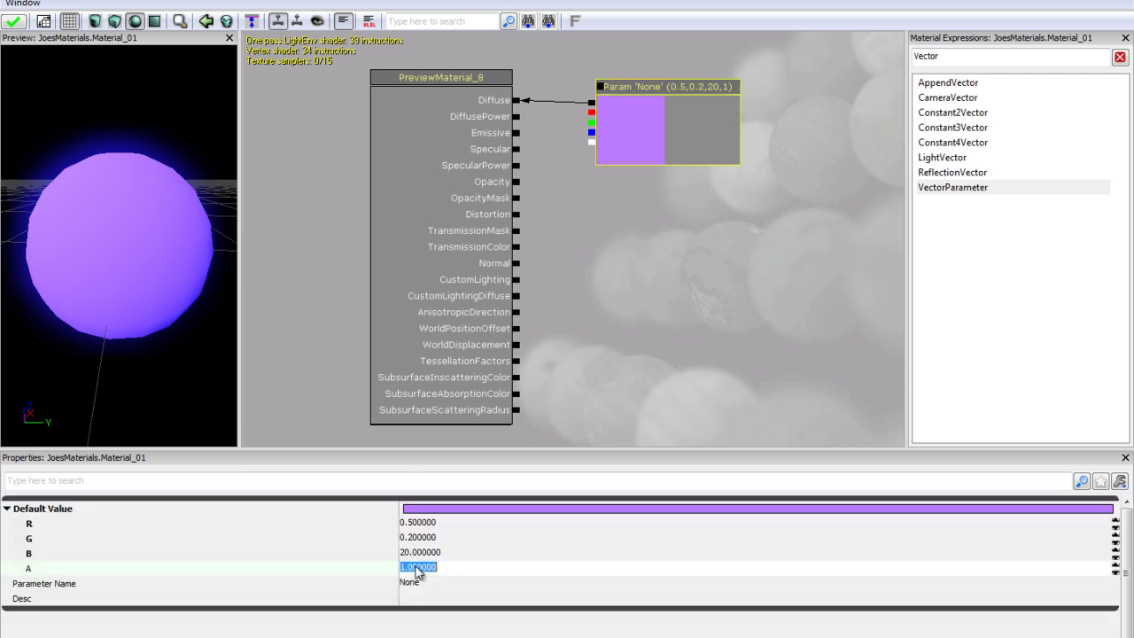
type("0.5")
key("Return")
right_click_drag(162, 234, 177, 294)
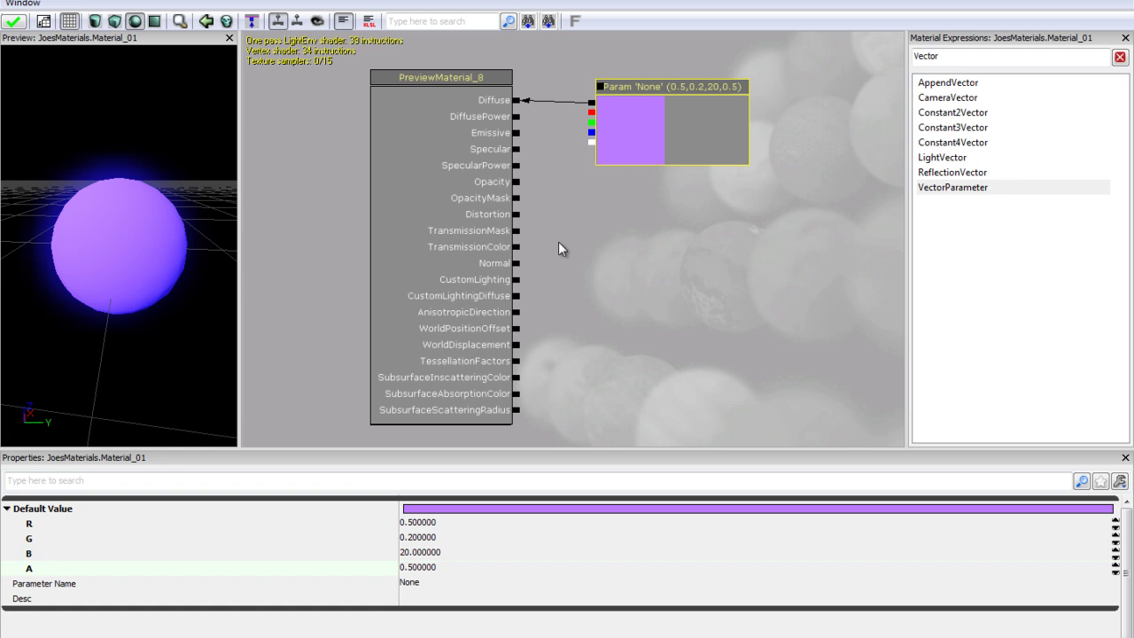
left_click(470, 569)
type("1")
key("Return")
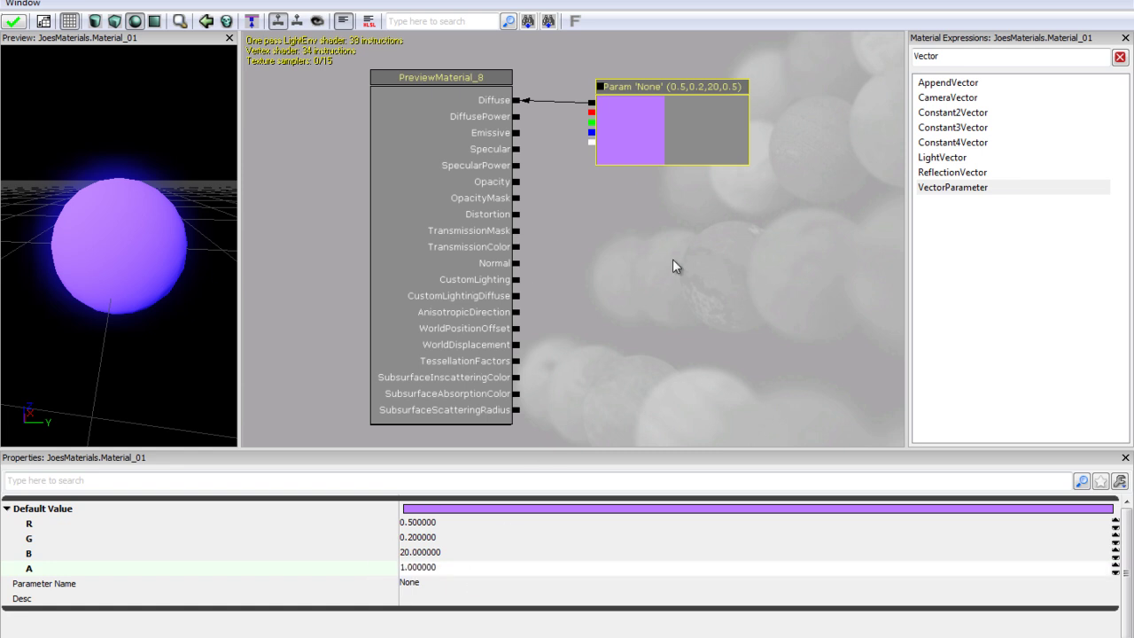
left_click(708, 236)
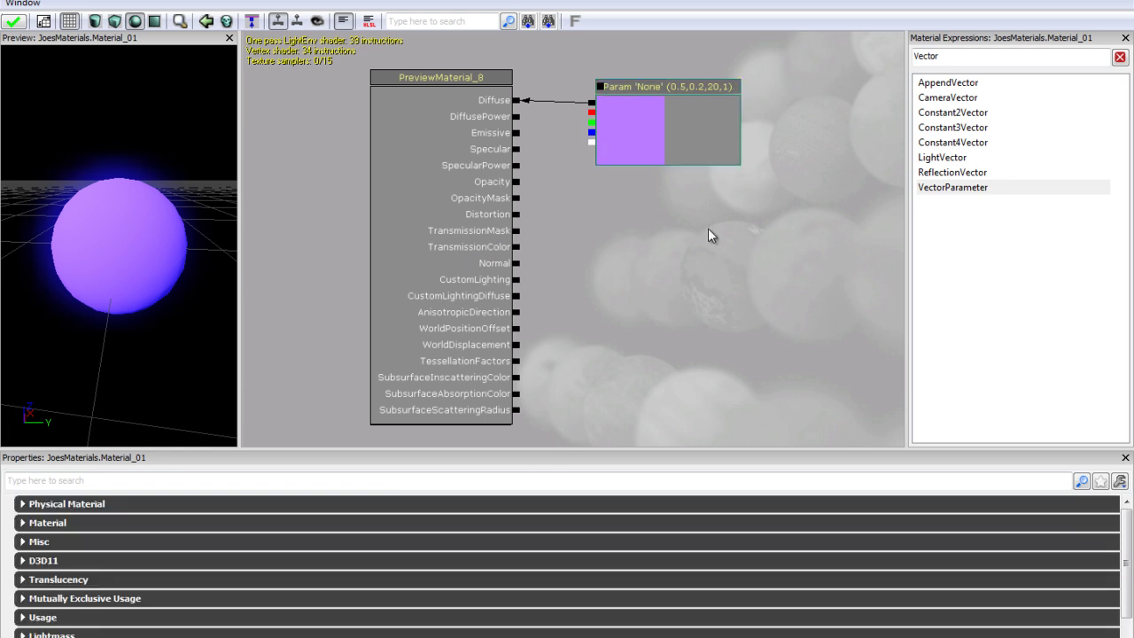
Rewire Diffuse so only the VectorParameter's red channel feeds it, then select the parameter node.
left_click(515, 101, "alt")
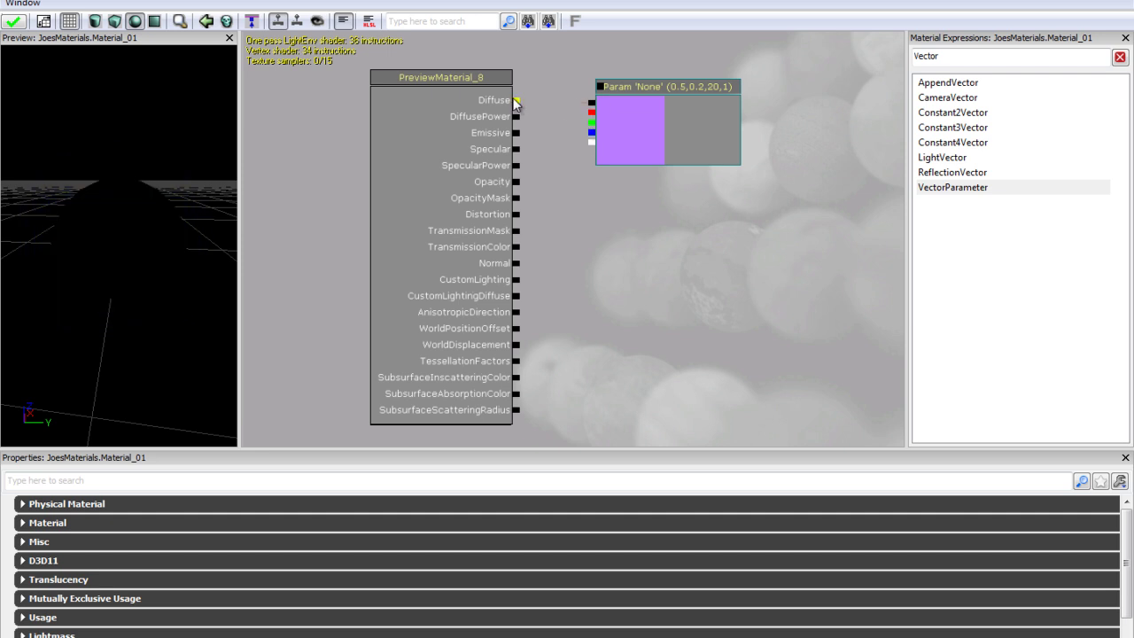
left_click_drag(590, 112, 515, 101)
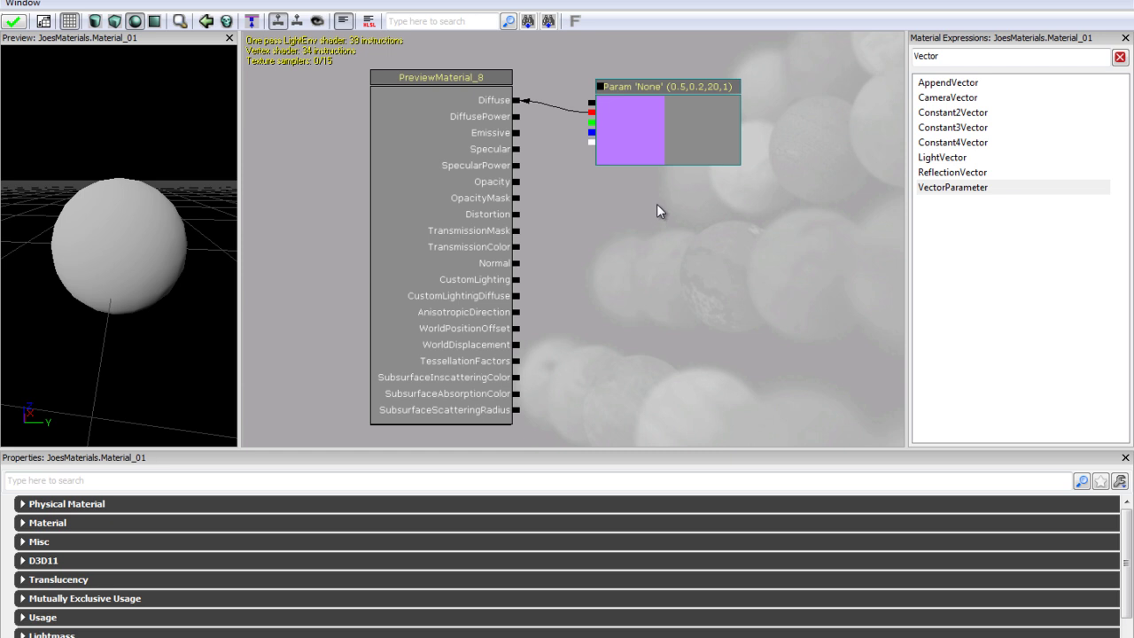
left_click(690, 109)
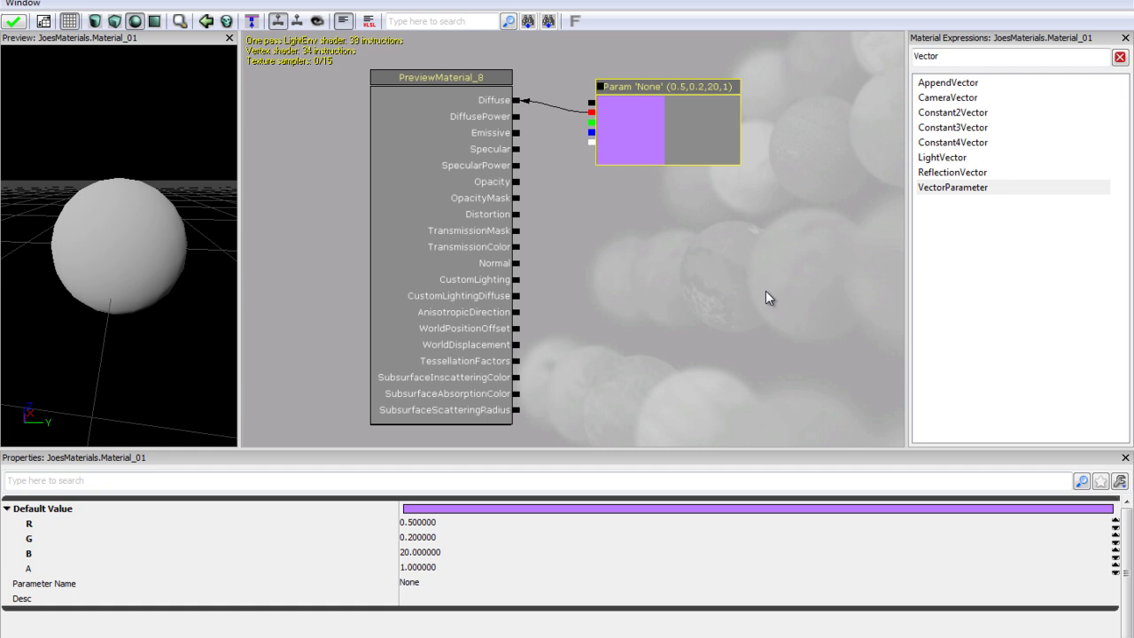
Try red values 1 and 20, settle on 0.5, and reconnect the full colour output to Diffuse.
left_click(443, 526)
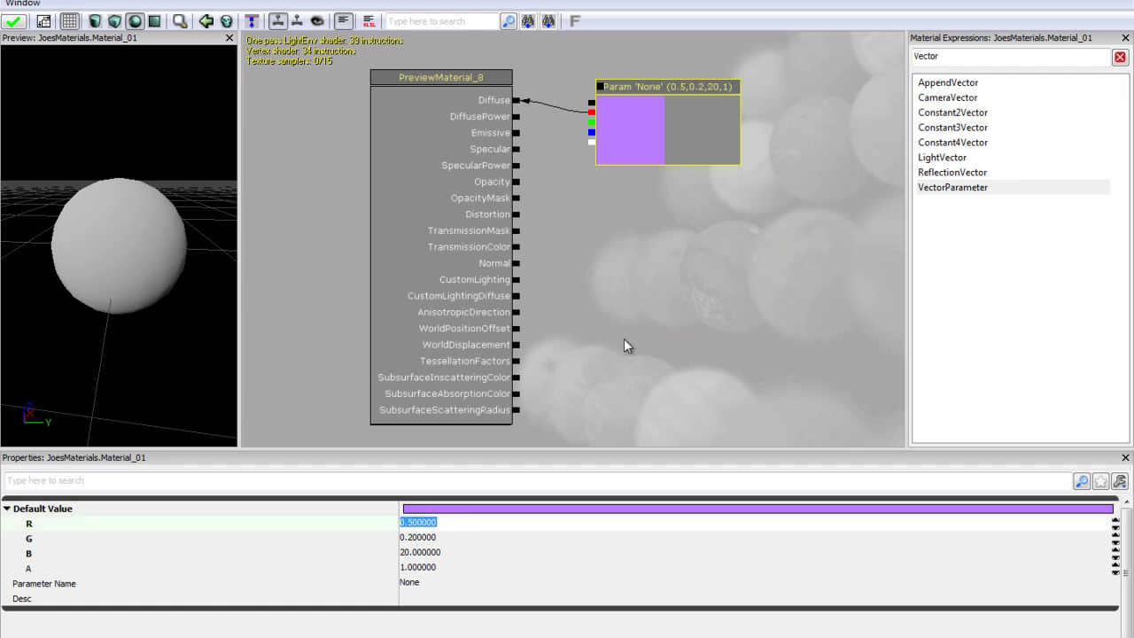
type("1")
key("Return")
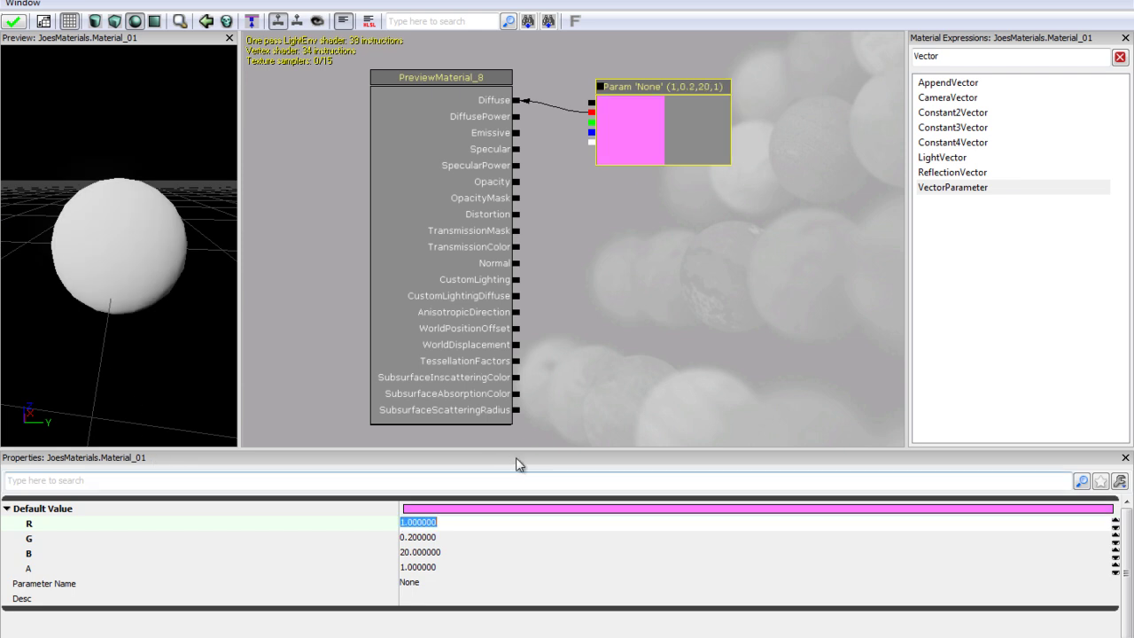
type("20")
key("Return")
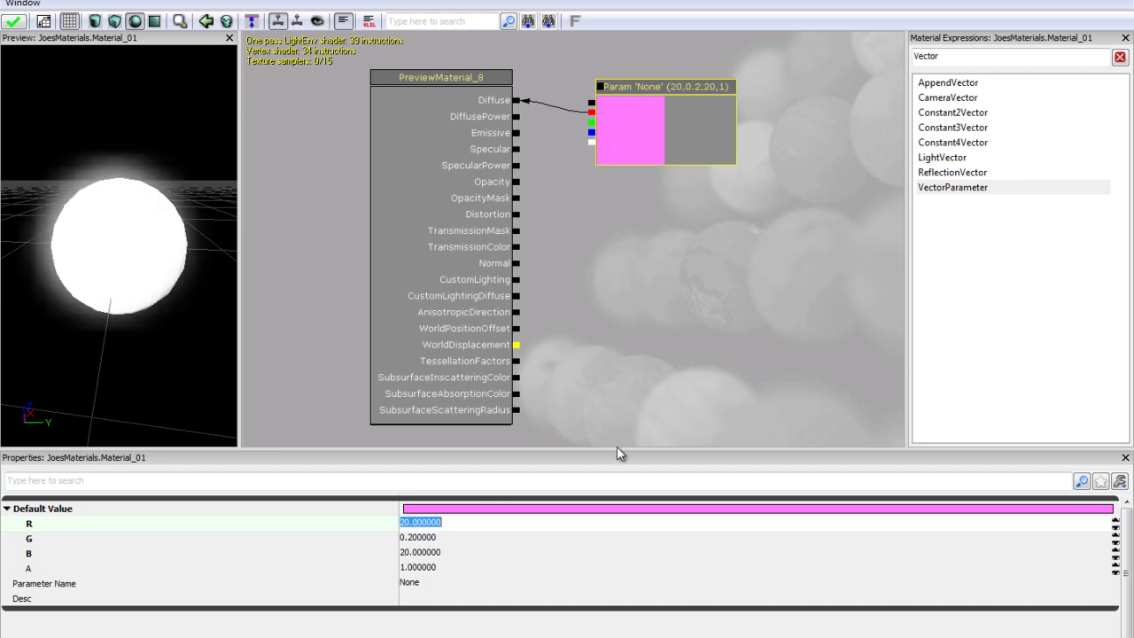
type("0.5")
key("Return")
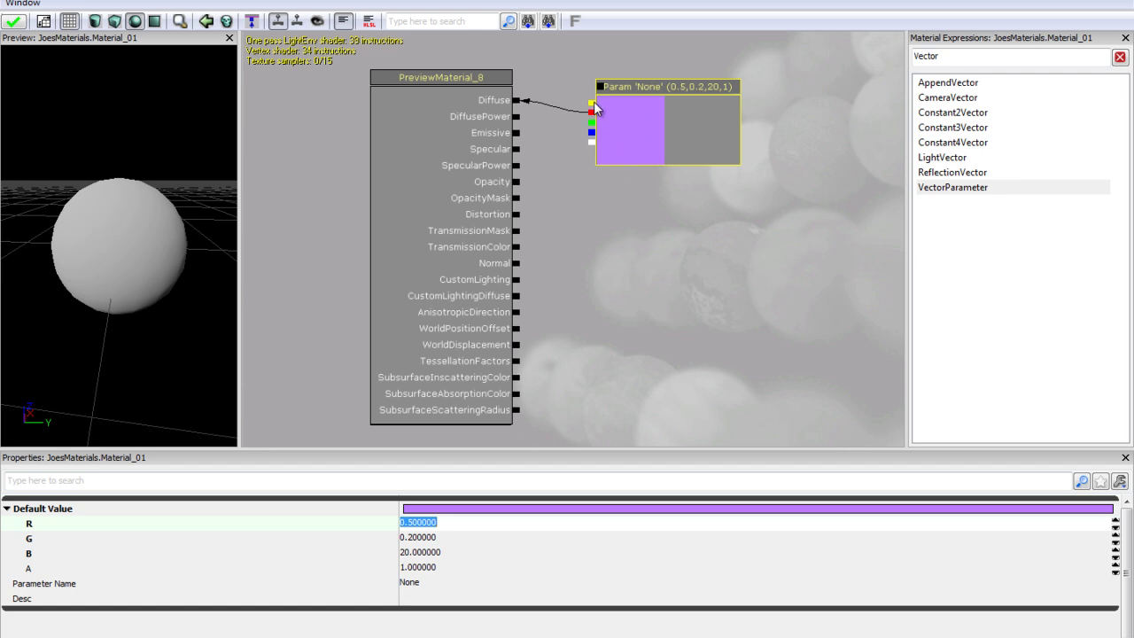
left_click_drag(594, 109, 517, 103)
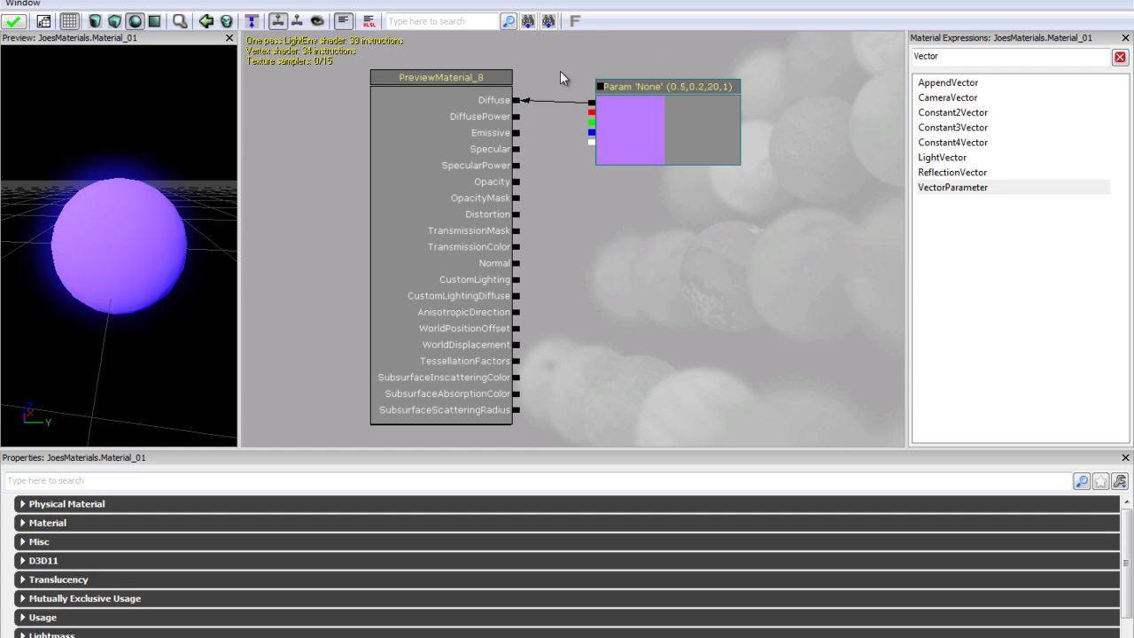
left_click_drag(971, 55, 907, 55)
Clear the expression search, place a Divide node on the canvas, reposition it, then delete it.
key("BackSpace")
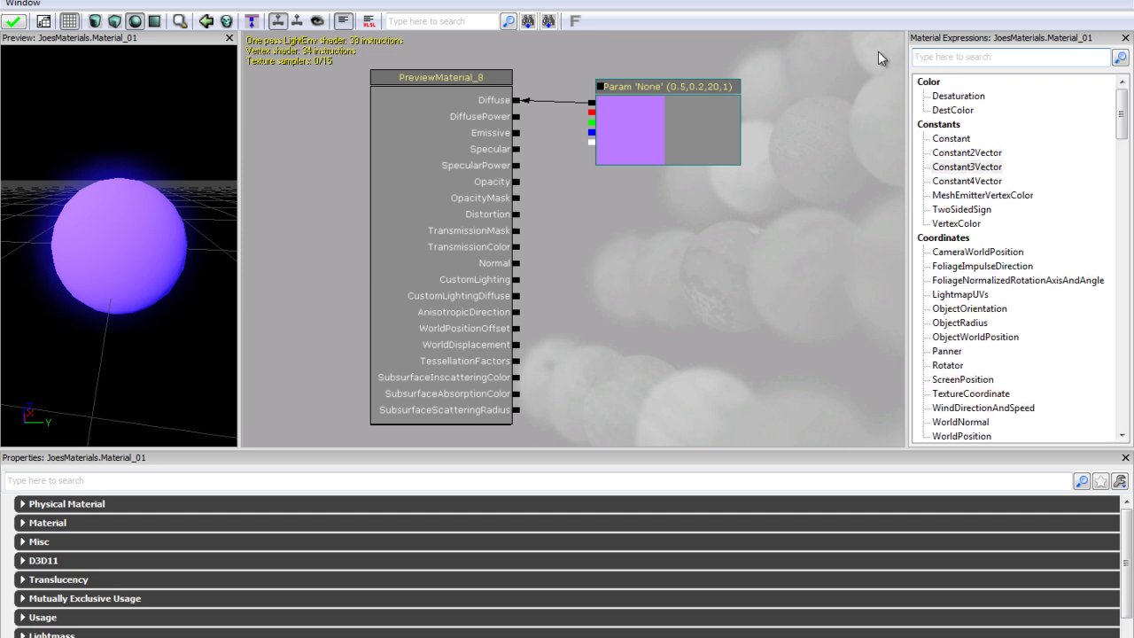
left_click_drag(1120, 115, 1117, 203)
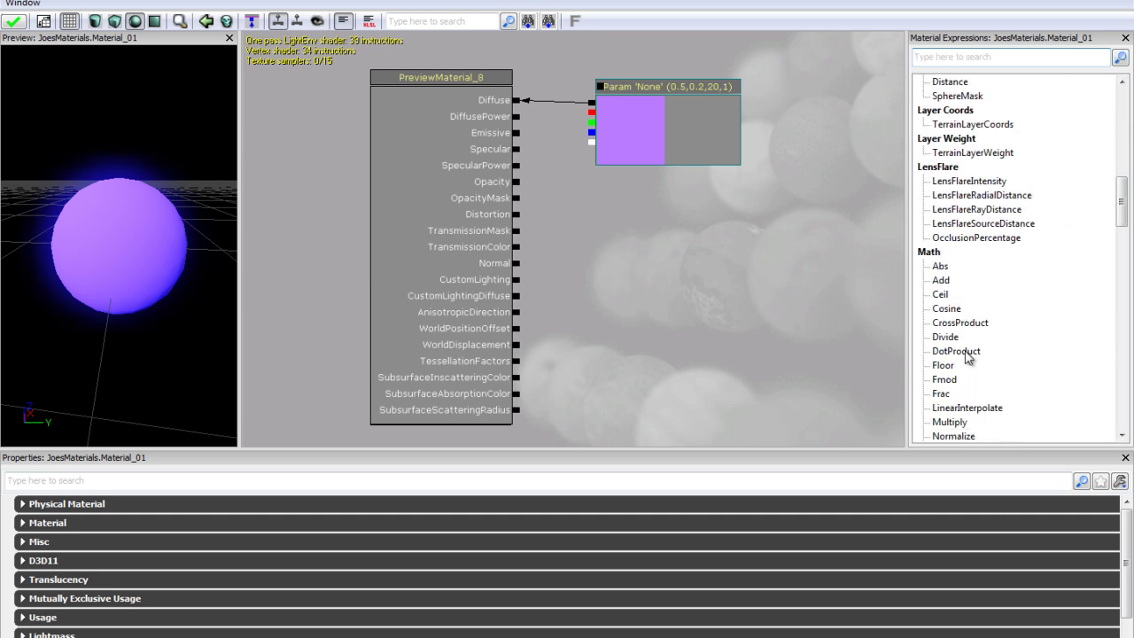
left_click_drag(945, 337, 768, 313)
left_click(822, 271)
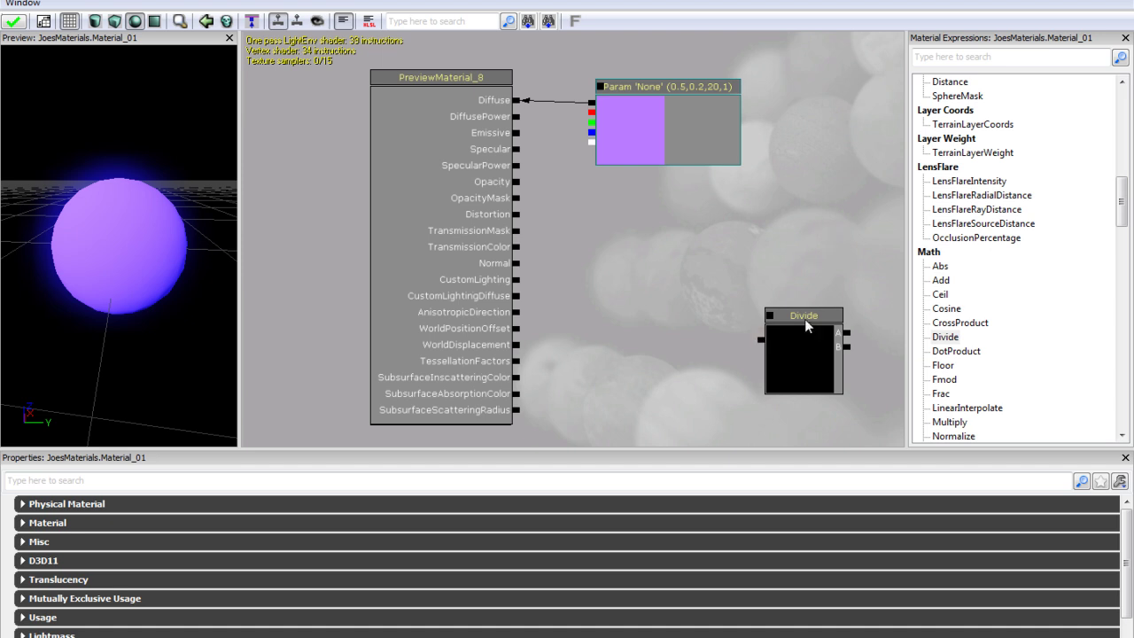
left_click_drag(806, 325, 698, 248)
left_click(673, 348)
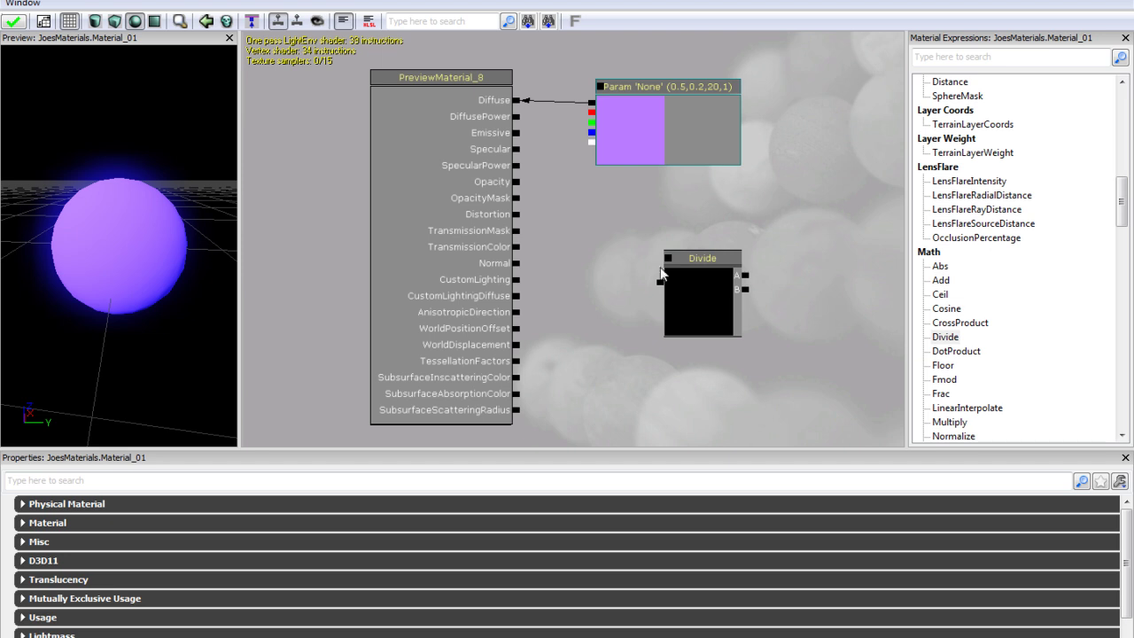
left_click(685, 256)
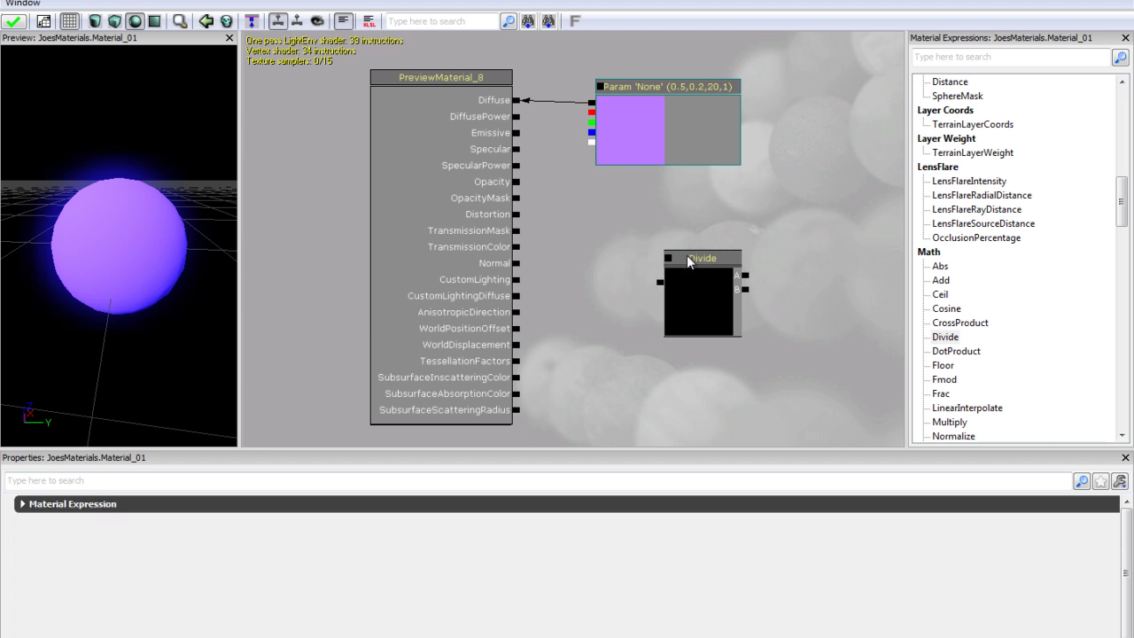
key("Delete")
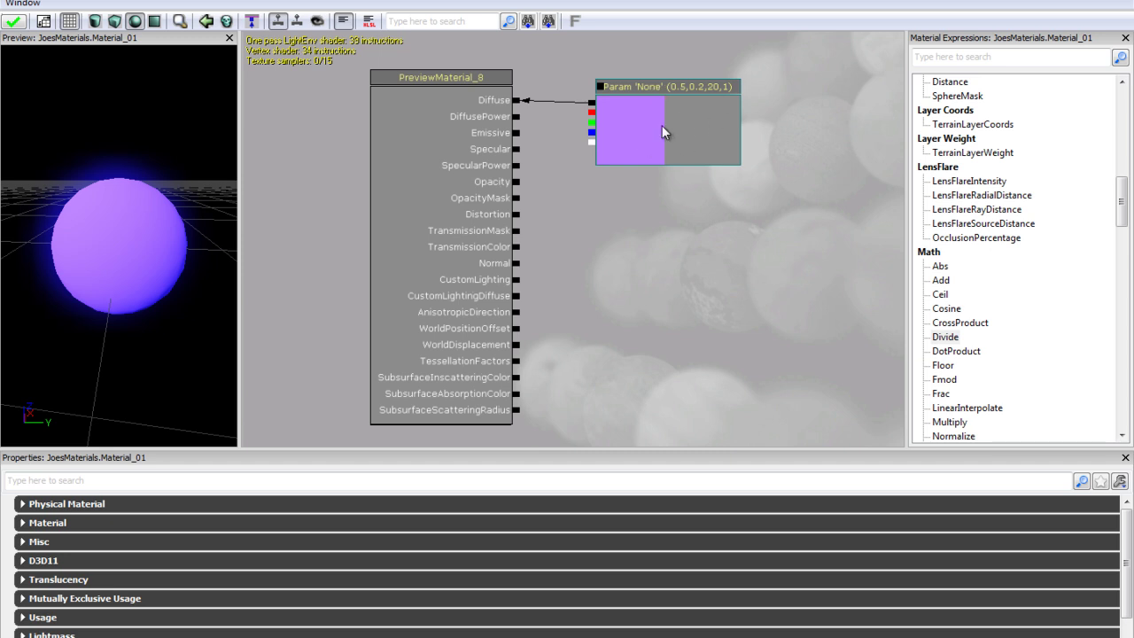
Close the Material Editor applying changes, and dock the Content Browser beside the level viewports.
left_click(1119, 1)
left_click(548, 354)
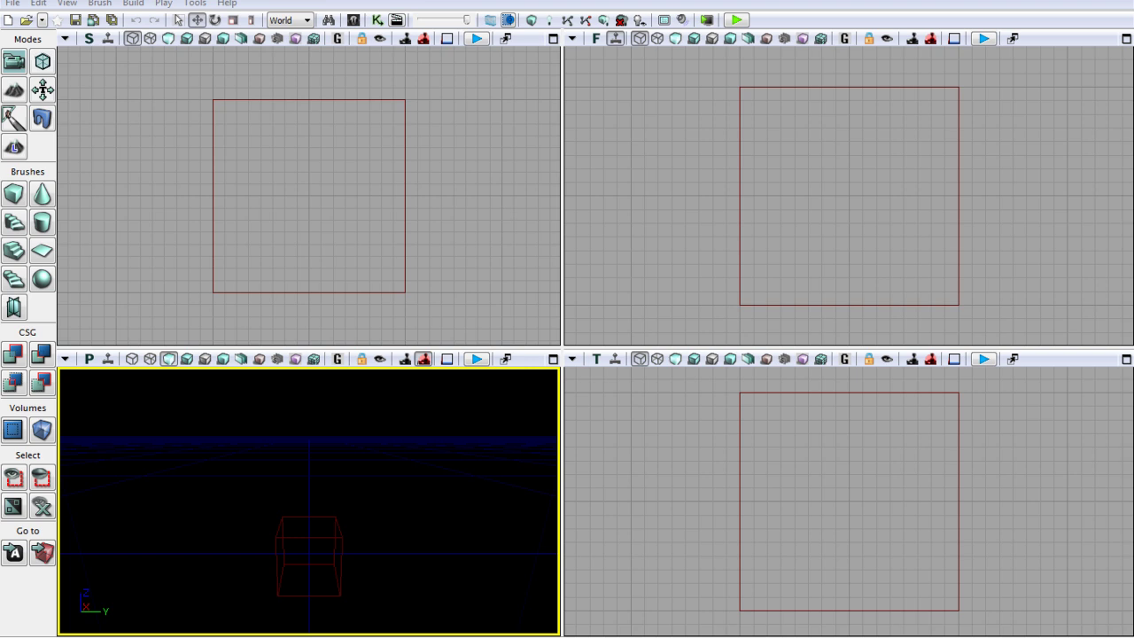
left_click_drag(908, 633, 1003, 144)
double_click(1003, 144)
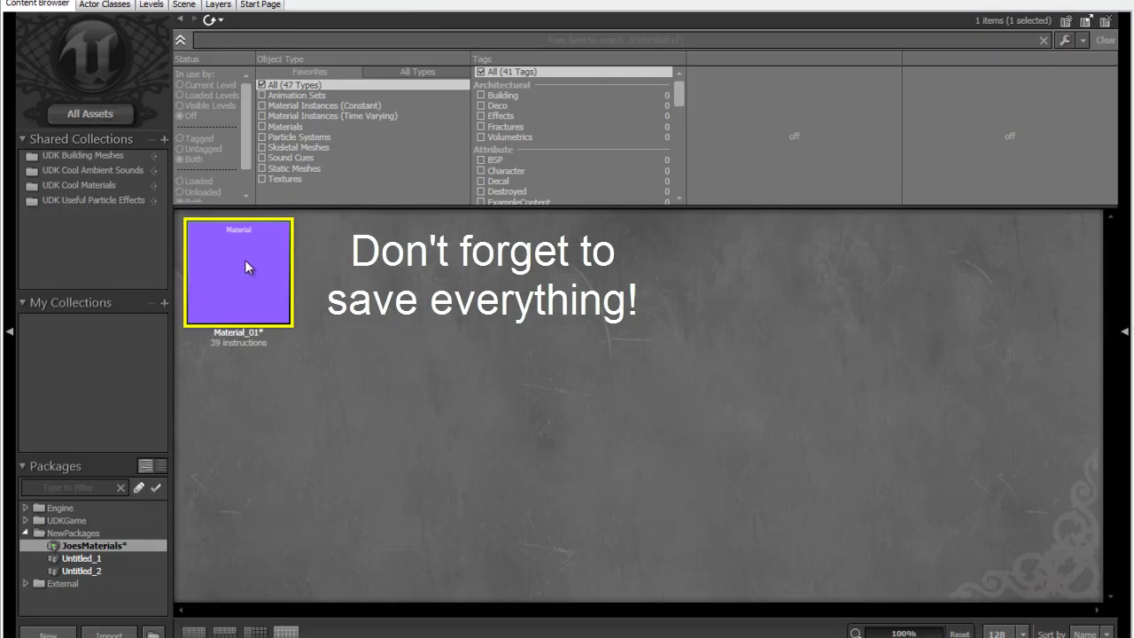
left_click(422, 357)
left_click_drag(510, 7, 1132, 178)
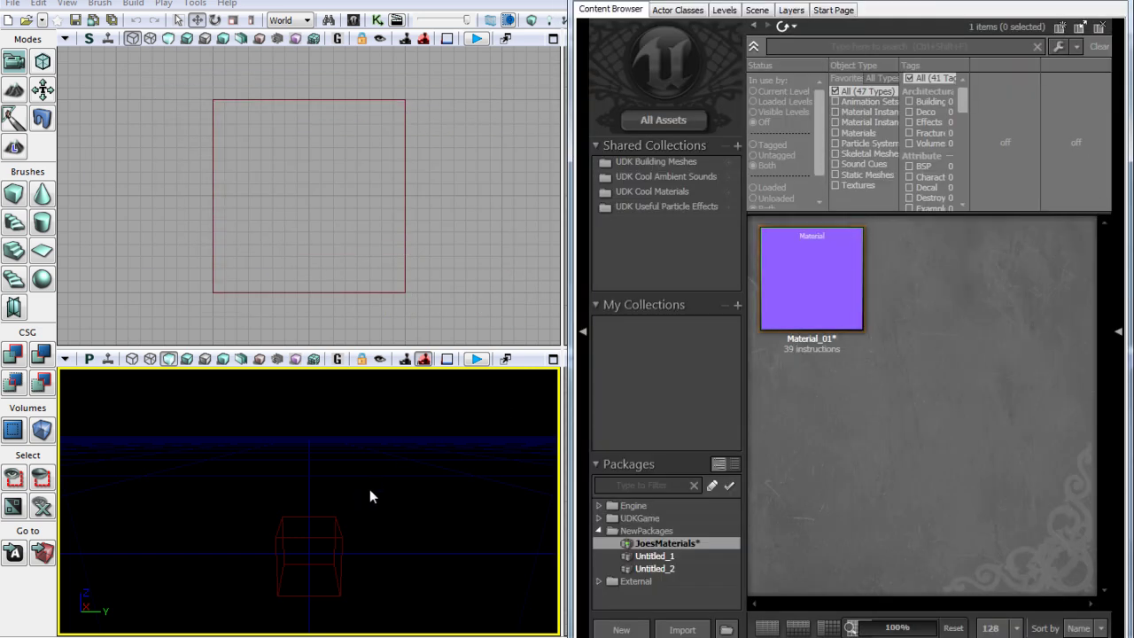
Build a solid cube with CSG Add and view it from above.
left_click(13, 354)
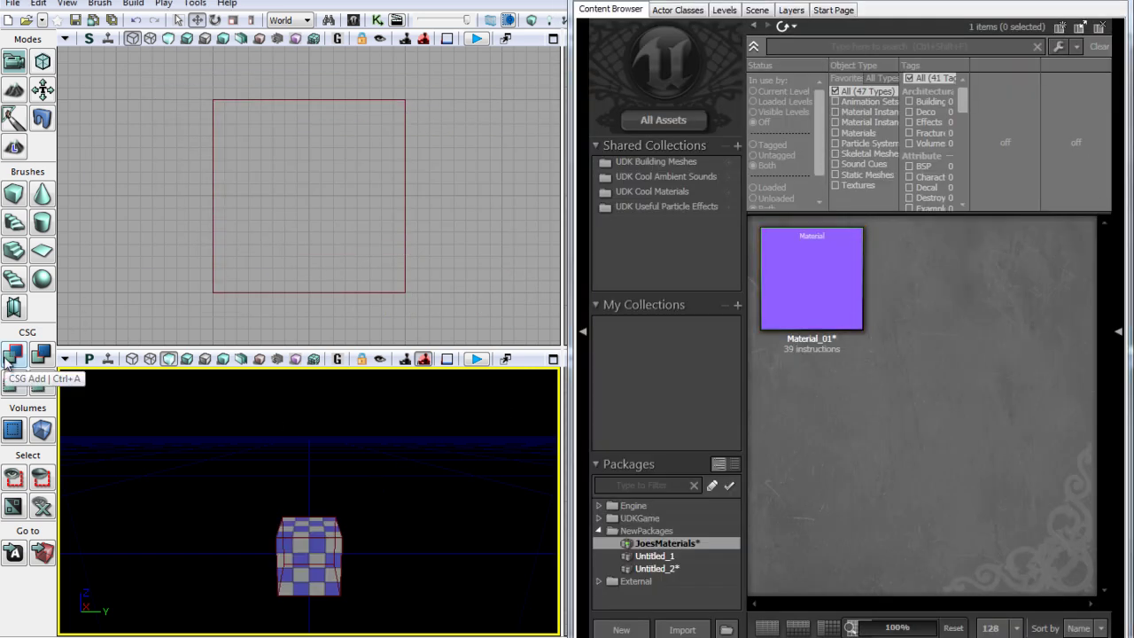
left_click(223, 478)
left_click_drag(313, 481, 204, 510, "alt")
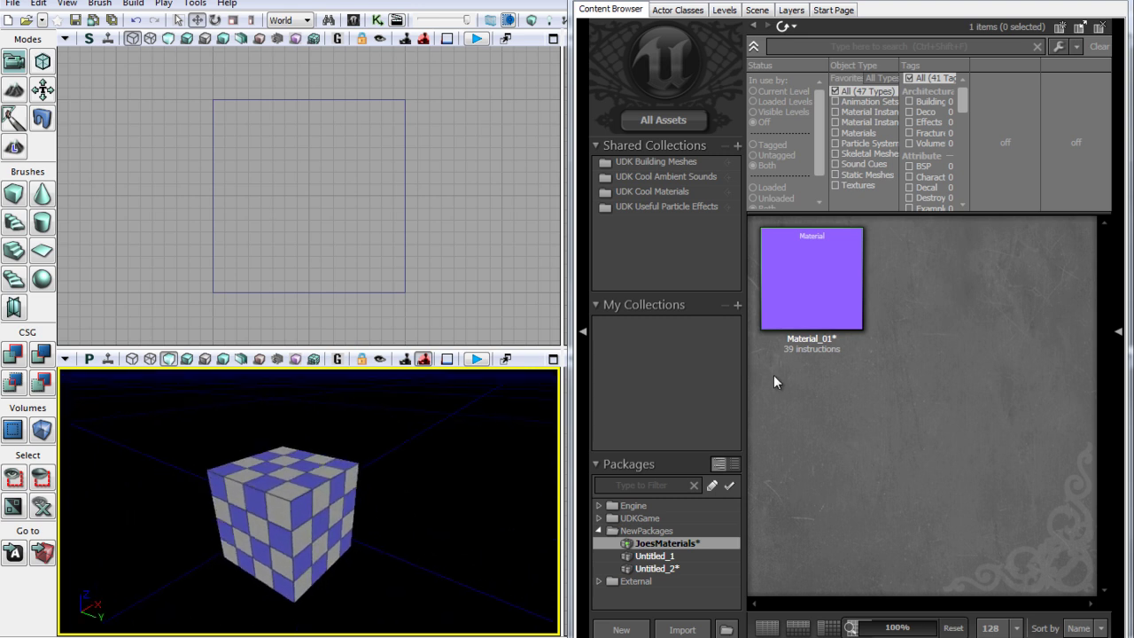
Apply Material_01 to the cube's top and right faces.
left_click(821, 262)
left_click_drag(806, 288, 288, 474)
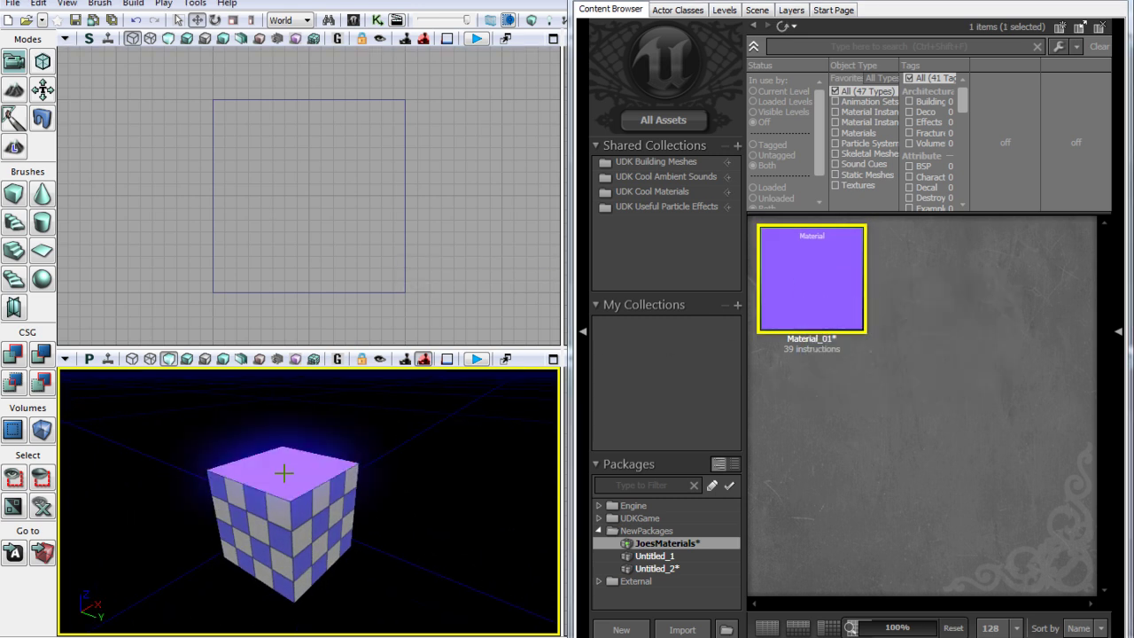
left_click_drag(814, 274, 332, 531)
left_click_drag(323, 489, 531, 443, "alt")
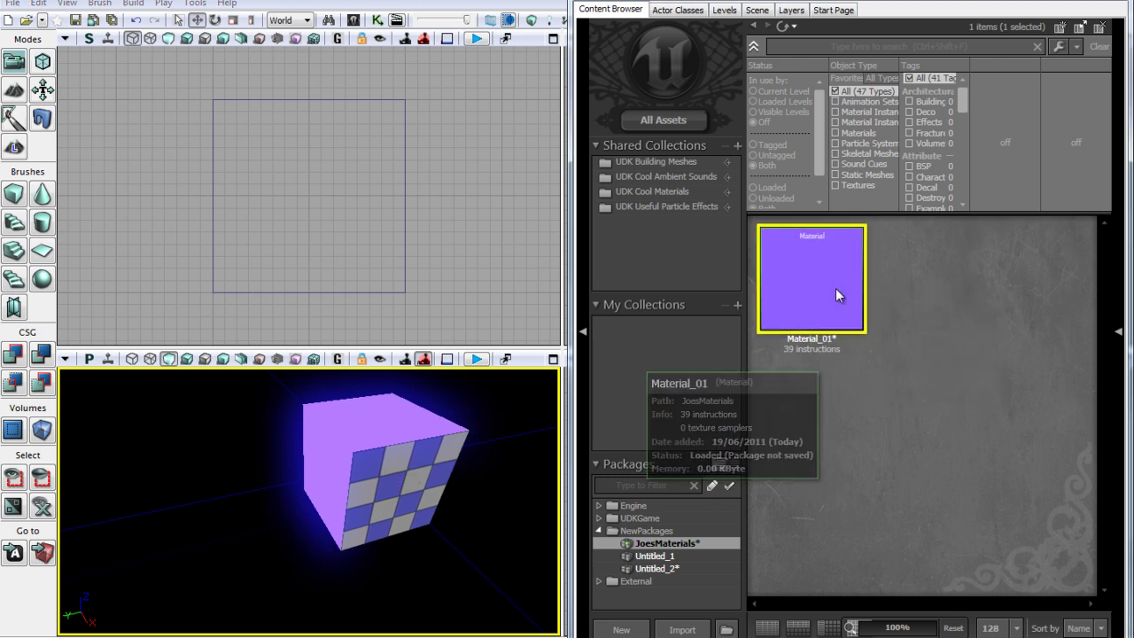
left_click_drag(837, 285, 246, 476)
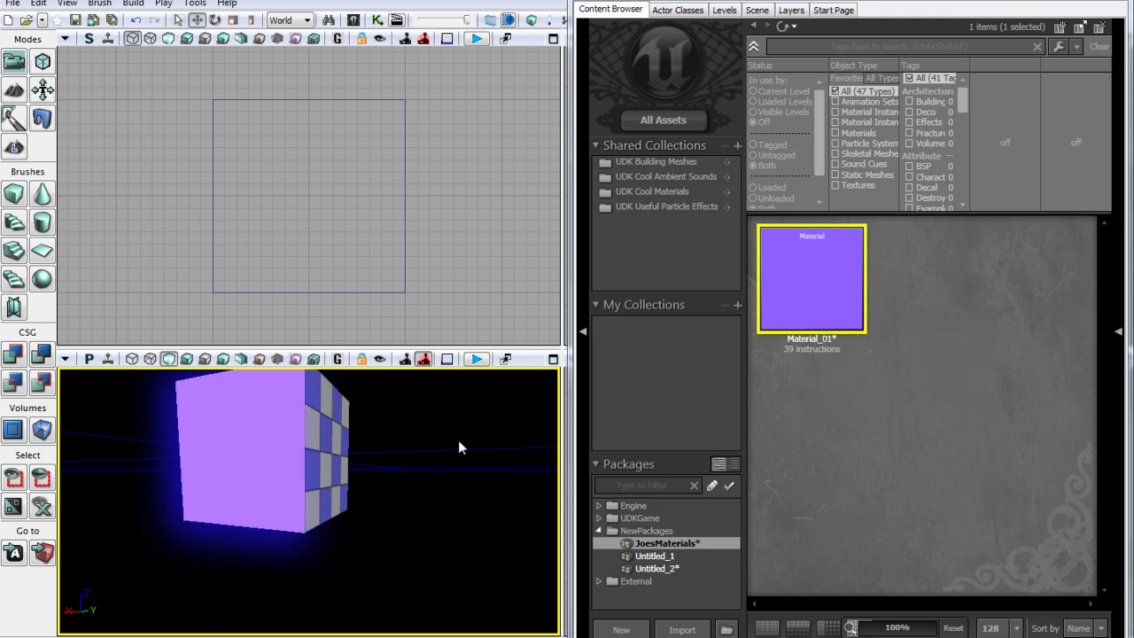